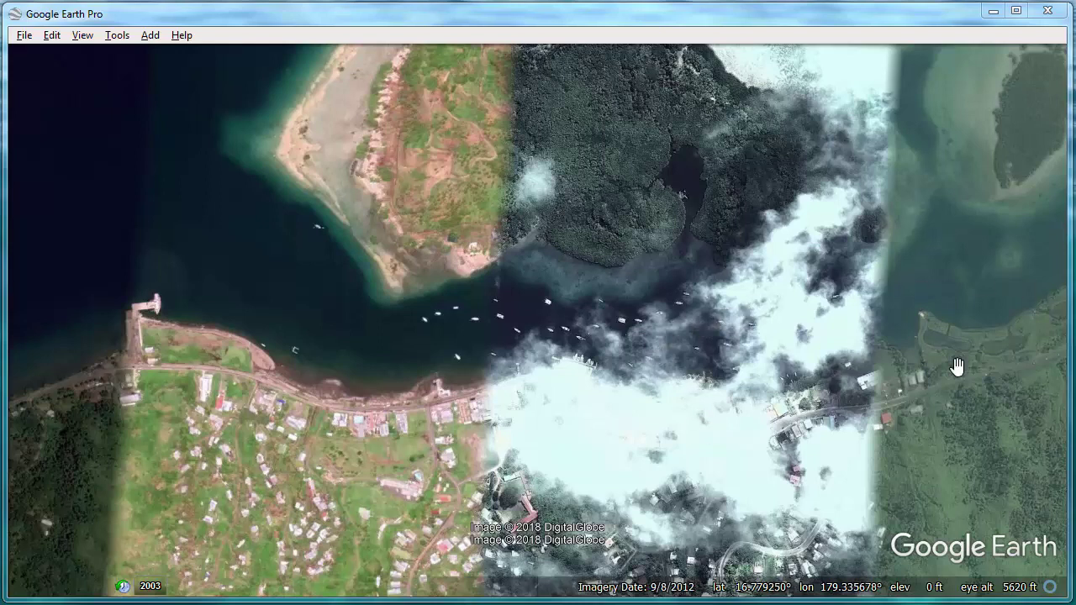
Step: Centre the harbour anchorage and zoom in to about 3400 ft eye altitude
{"action": "left_click_drag", "start_coordinate": [790, 363], "coordinate": [692, 334]}
{"action": "scroll", "coordinate": [693, 334], "scroll_direction": "up", "scroll_amount": 2}
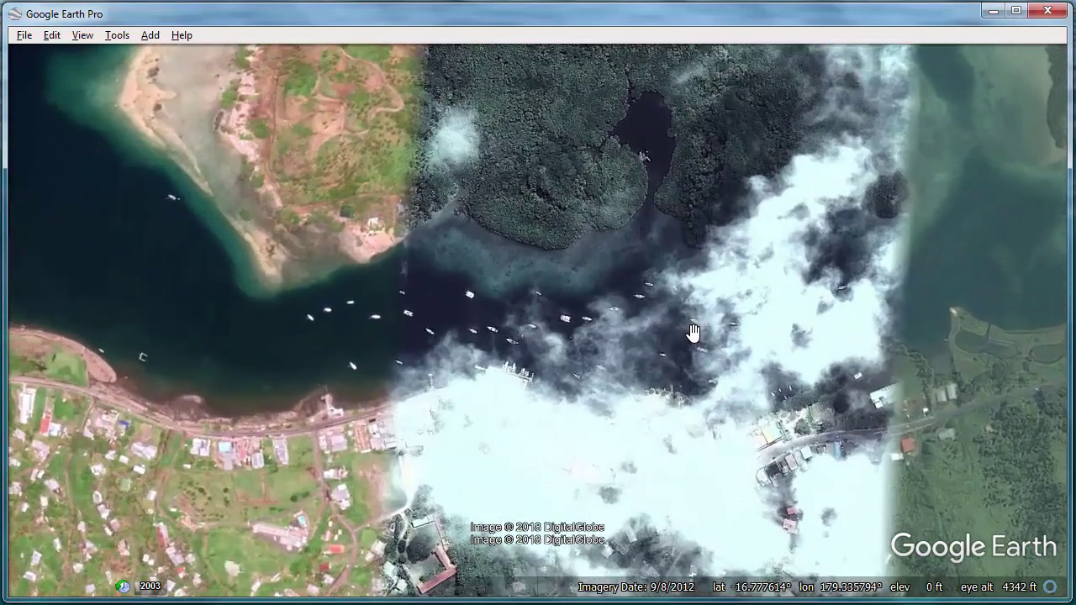
{"action": "scroll", "coordinate": [538, 347], "scroll_direction": "up", "scroll_amount": 2}
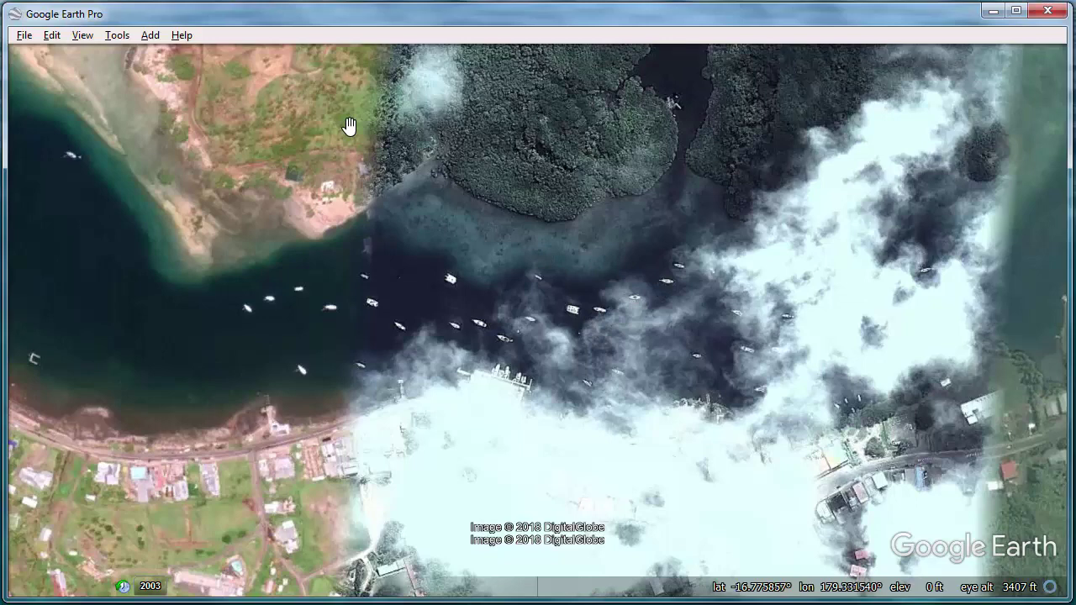
Step: Turn on historical imagery and step back through the 2016 and 2012 dates to 4/14/2003
{"action": "left_click", "coordinate": [79, 37]}
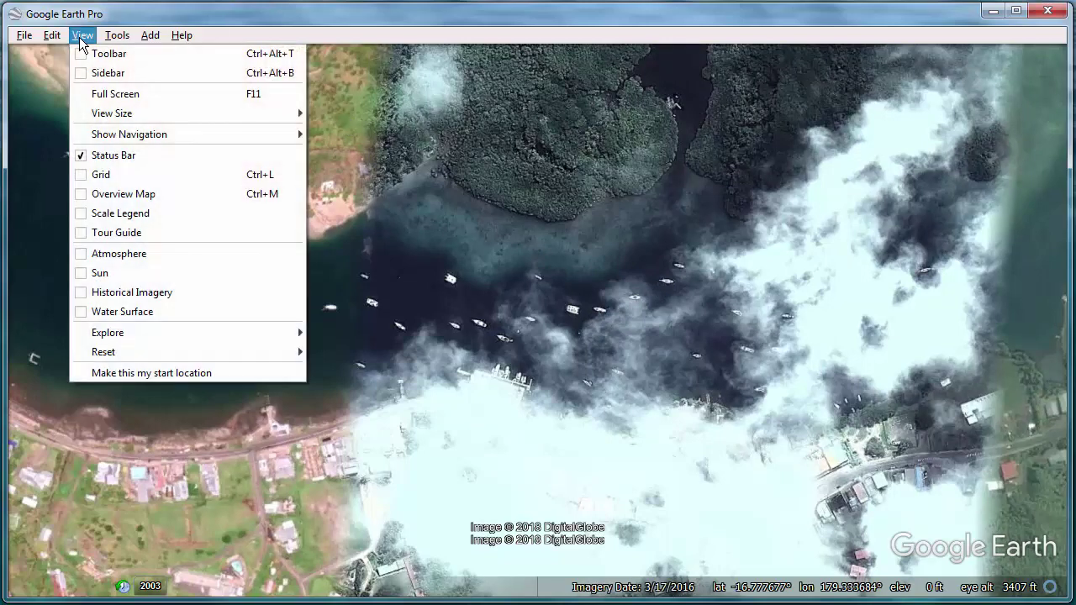
{"action": "left_click", "coordinate": [118, 297]}
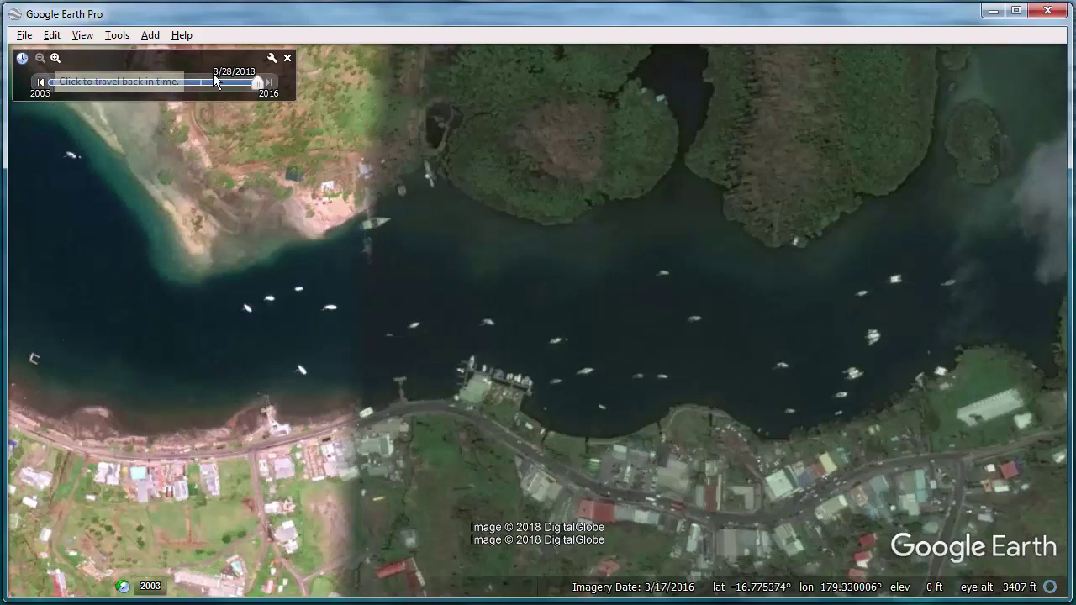
{"action": "left_click", "coordinate": [41, 84]}
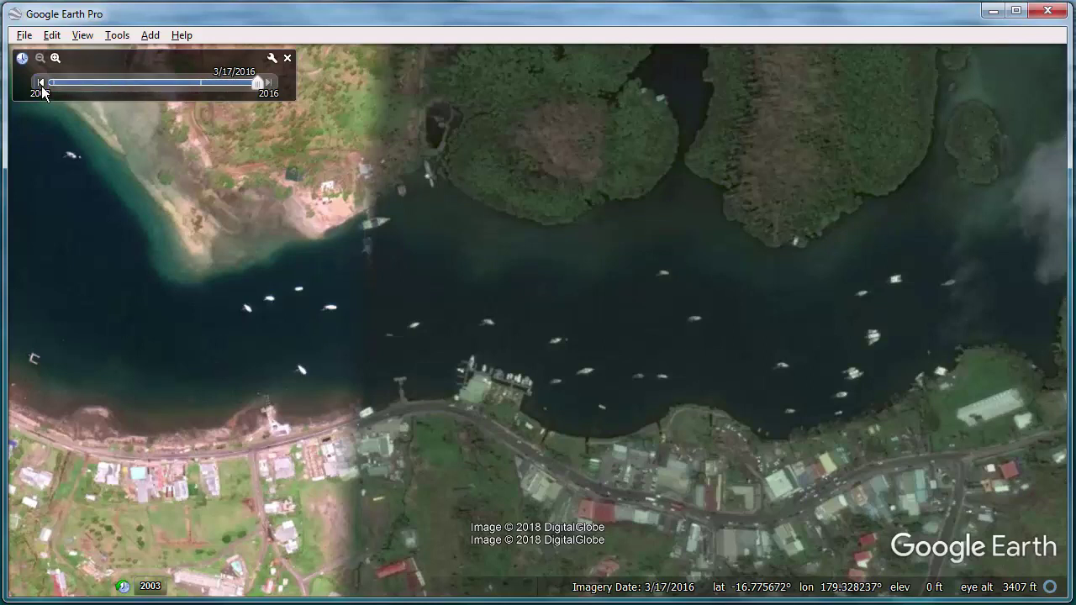
{"action": "left_click", "coordinate": [41, 84]}
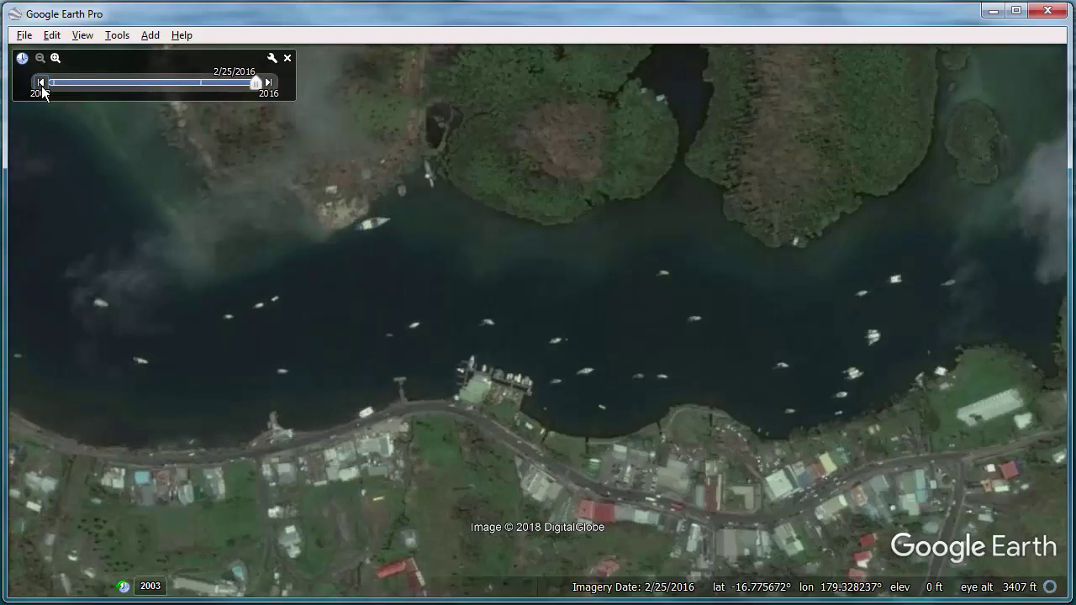
{"action": "left_click", "coordinate": [41, 85]}
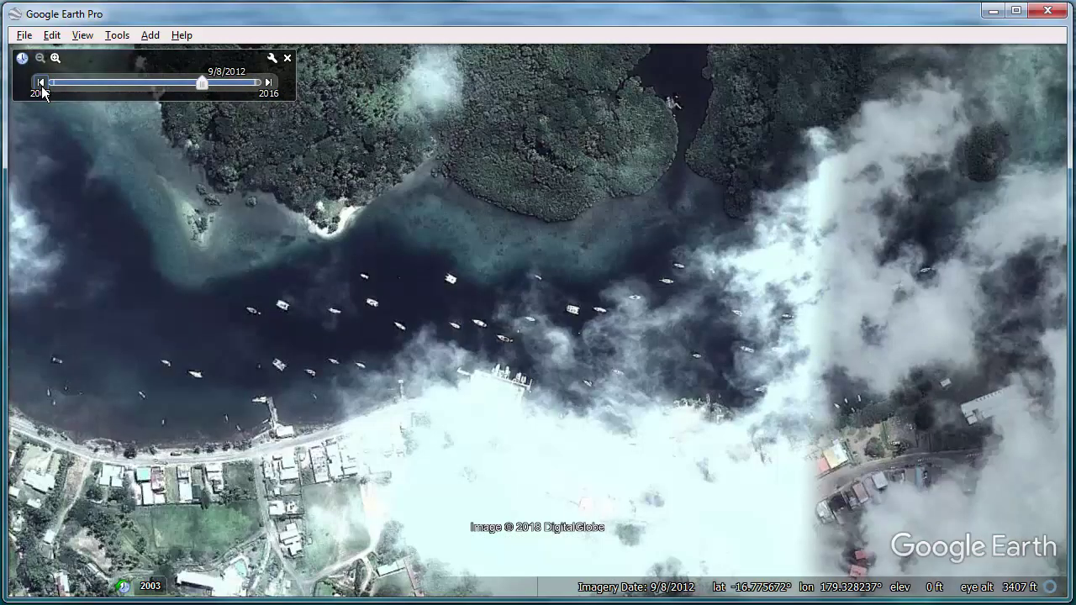
{"action": "left_click", "coordinate": [41, 85]}
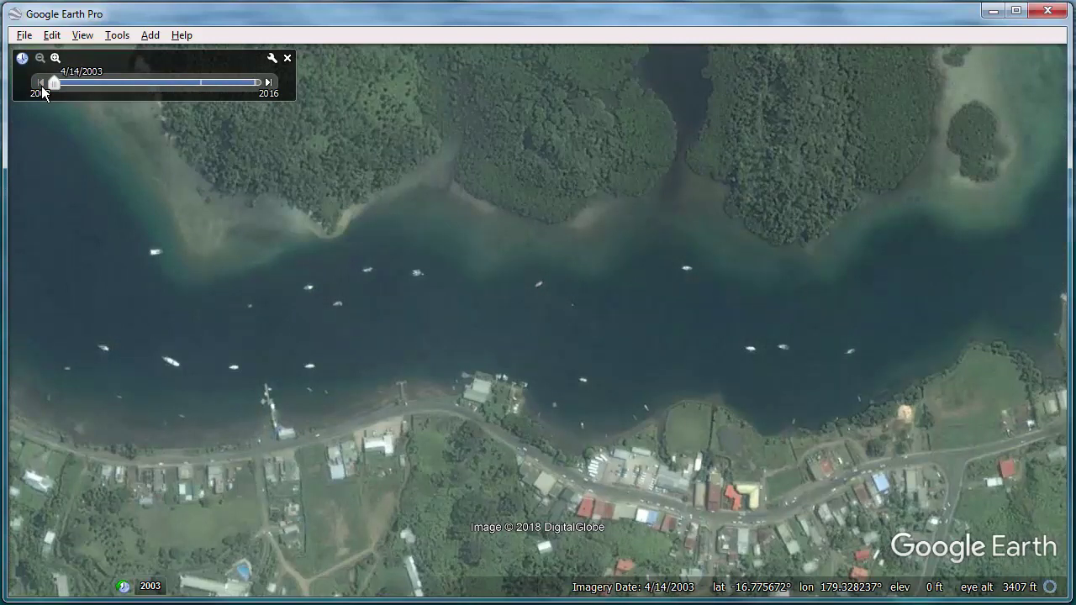
Step: Pan west, then step forward through 2012 and 2016, settling on the 2/25/2016 imagery
{"action": "left_click_drag", "start_coordinate": [105, 106], "coordinate": [246, 74]}
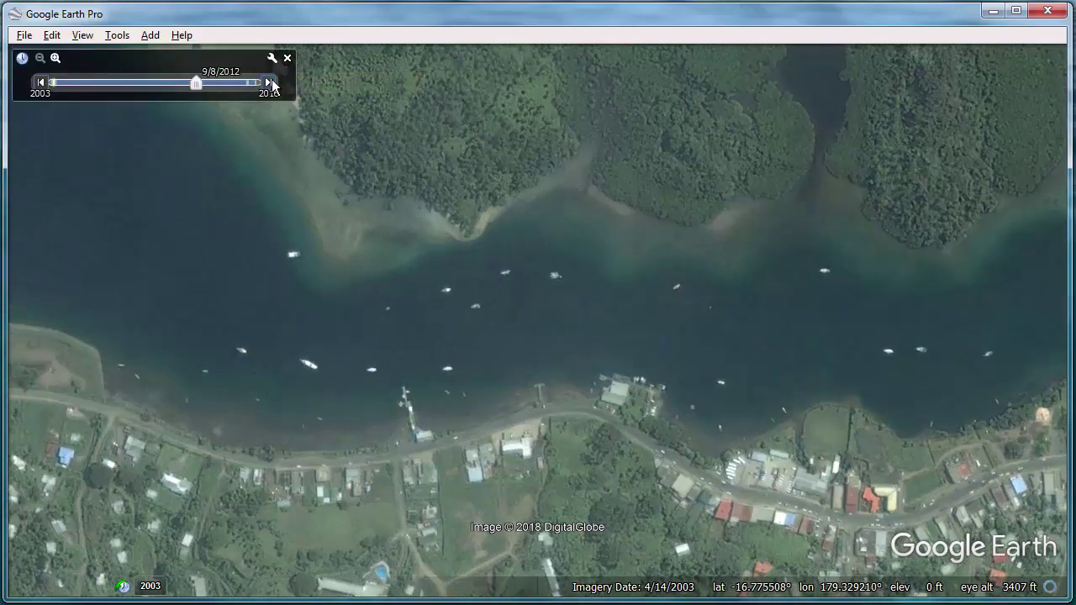
{"action": "left_click", "coordinate": [270, 83]}
{"action": "left_click", "coordinate": [270, 82]}
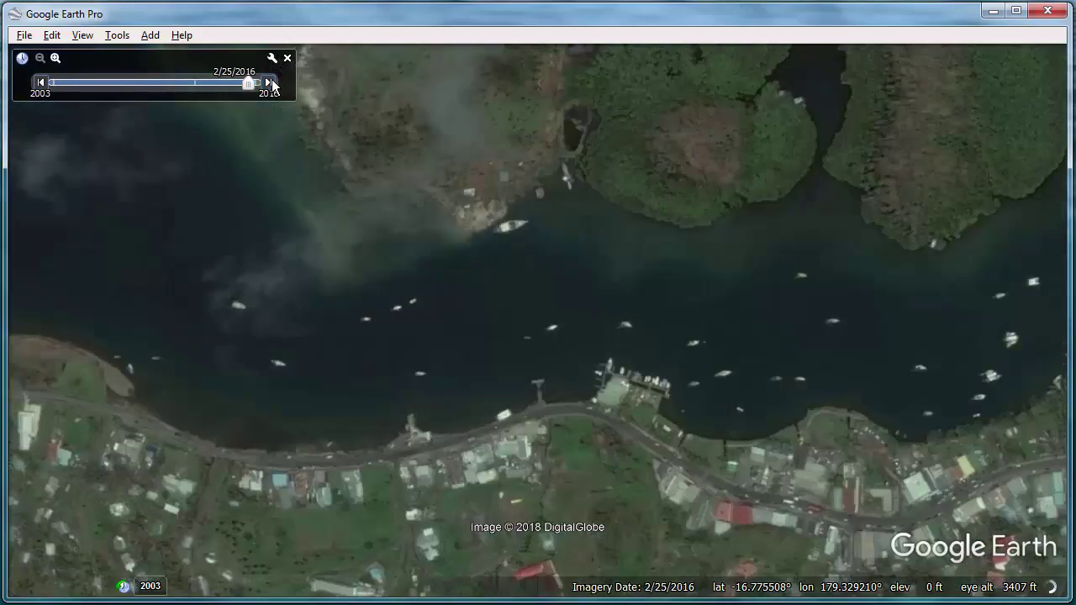
{"action": "left_click", "coordinate": [270, 82]}
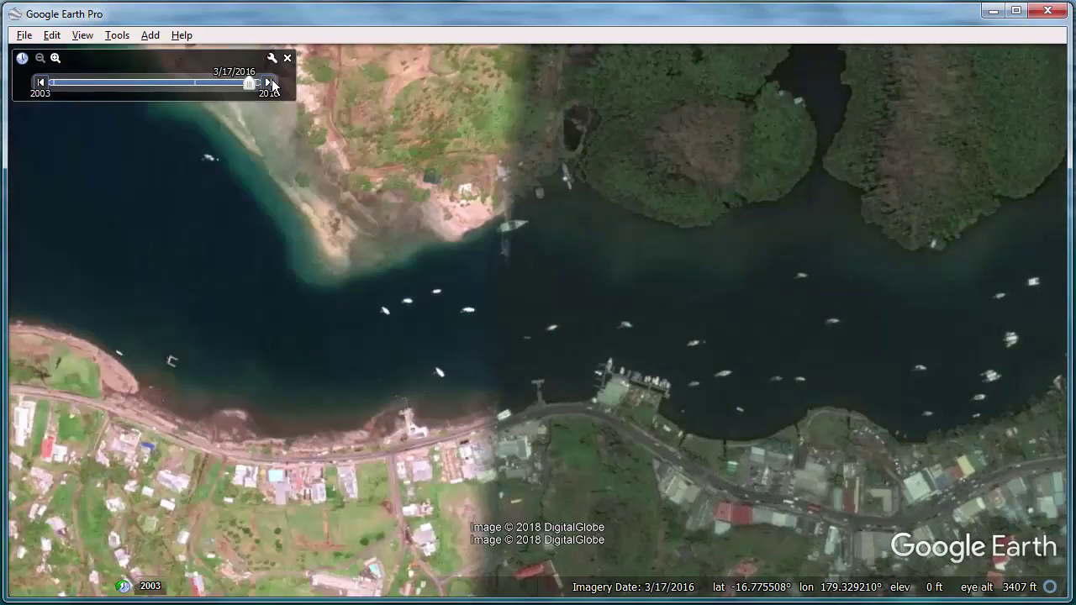
{"action": "left_click", "coordinate": [40, 82]}
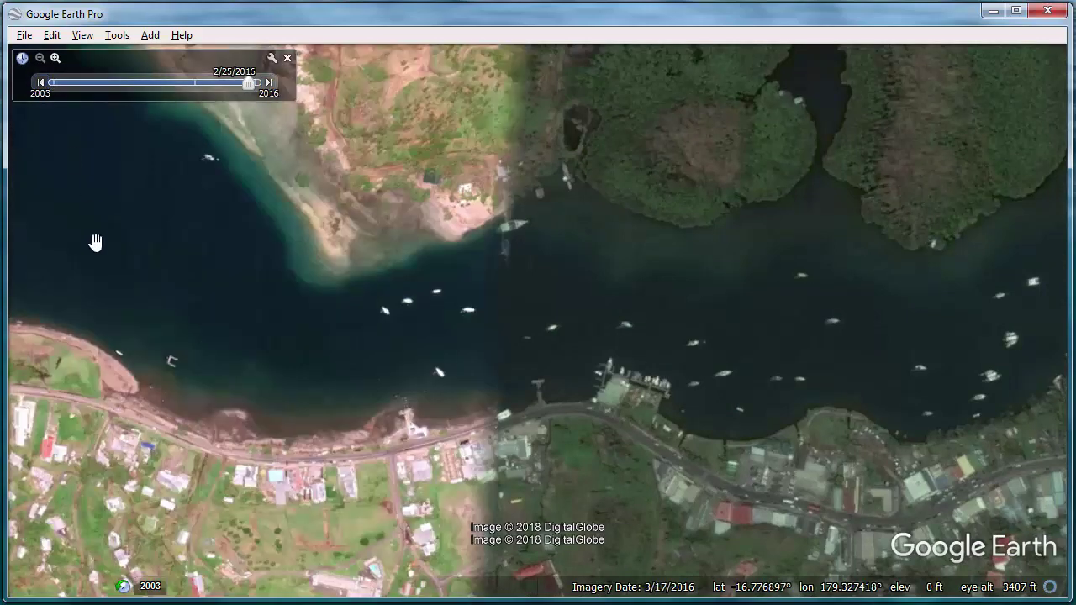
Step: Zoom around the marina and bring the western pier and coastline into view
{"action": "scroll", "coordinate": [613, 379], "scroll_direction": "up", "scroll_amount": 5}
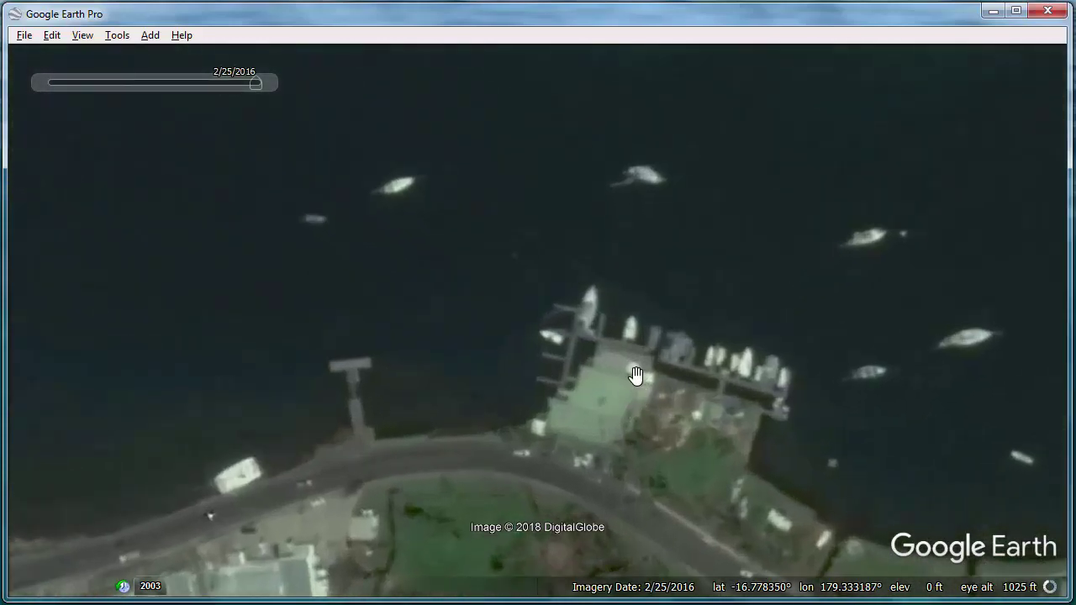
{"action": "scroll", "coordinate": [637, 370], "scroll_direction": "down", "scroll_amount": 2}
{"action": "scroll", "coordinate": [637, 362], "scroll_direction": "down", "scroll_amount": 2}
{"action": "scroll", "coordinate": [634, 356], "scroll_direction": "down", "scroll_amount": 3}
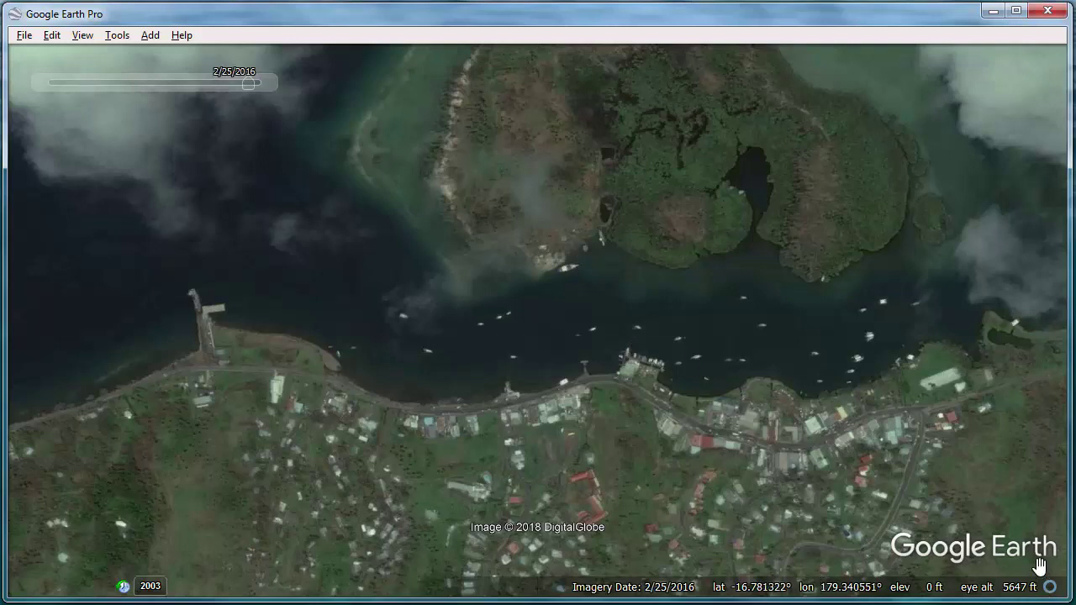
{"action": "scroll", "coordinate": [659, 314], "scroll_direction": "up", "scroll_amount": 3}
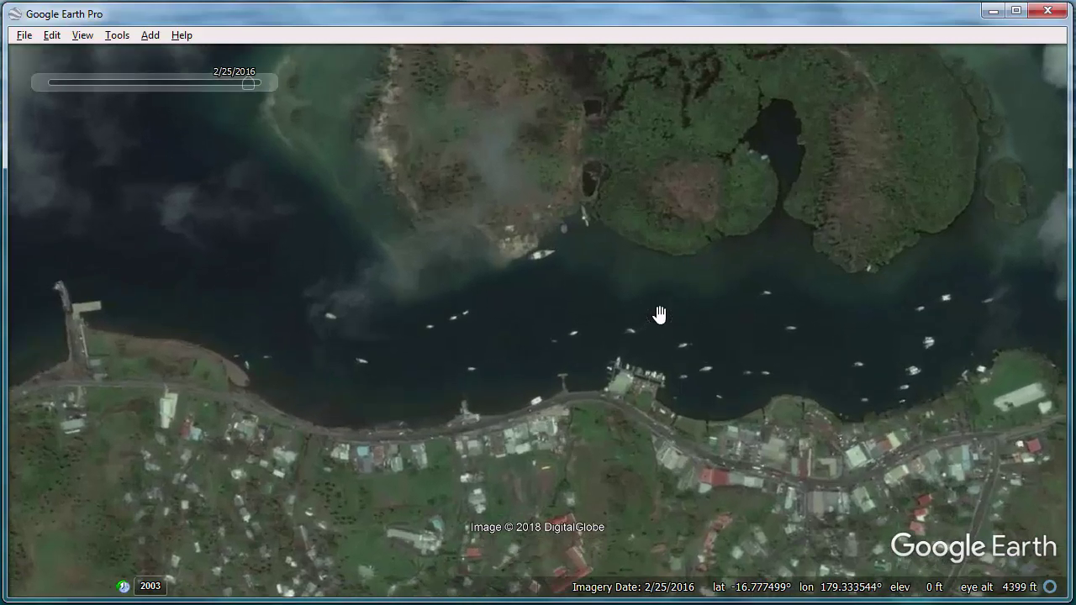
{"action": "left_click_drag", "start_coordinate": [362, 332], "coordinate": [608, 311]}
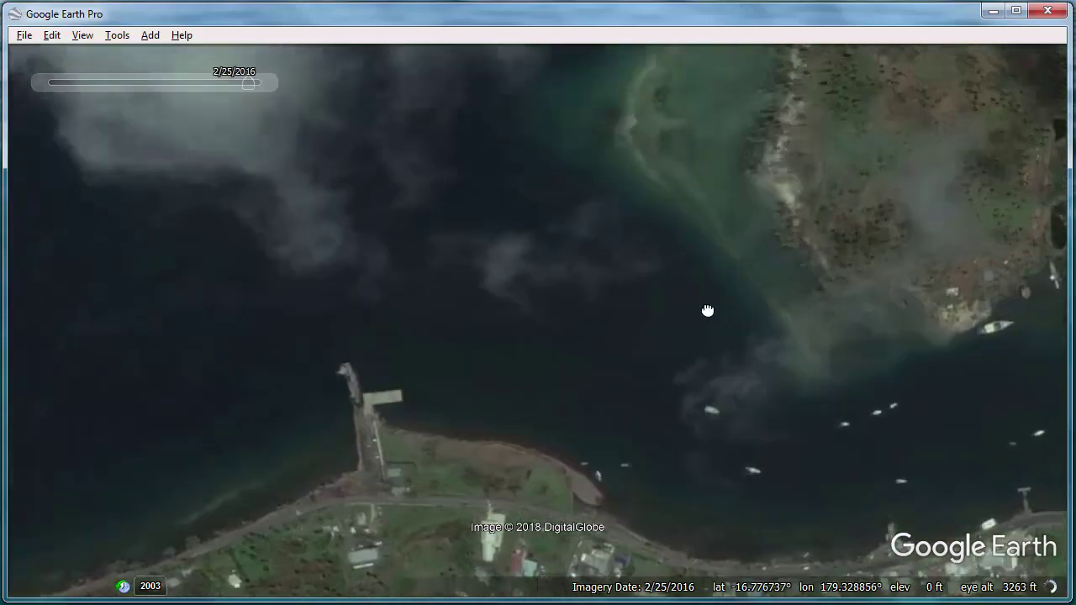
{"action": "left_click_drag", "start_coordinate": [708, 312], "coordinate": [658, 243]}
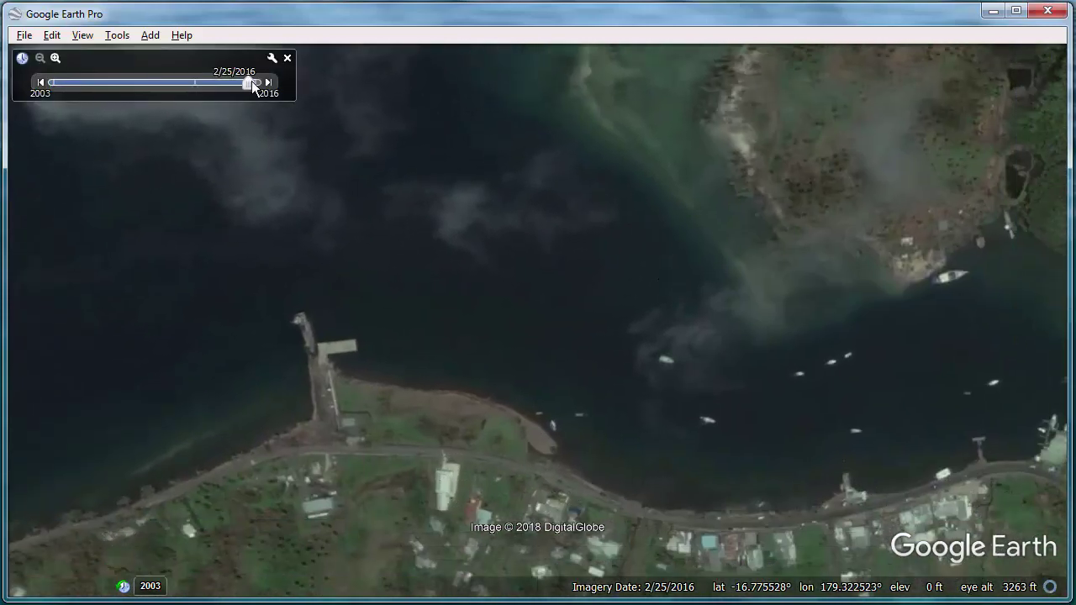
Step: Switch to the 3/17/2016 imagery and zoom out to about 7686 ft over the harbour
{"action": "left_click", "coordinate": [267, 82]}
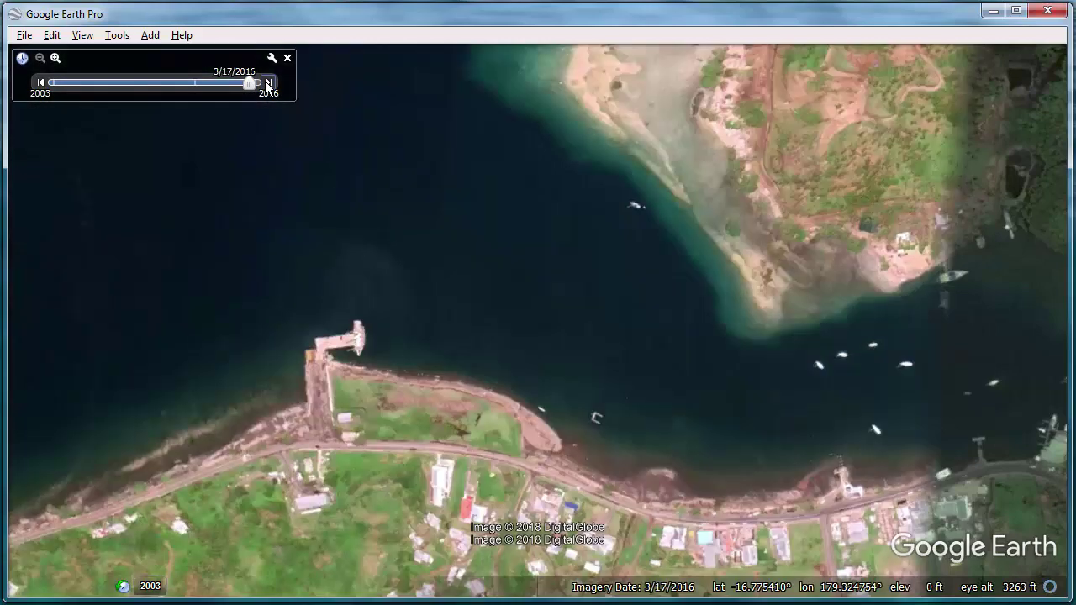
{"action": "left_click_drag", "start_coordinate": [807, 373], "coordinate": [599, 340]}
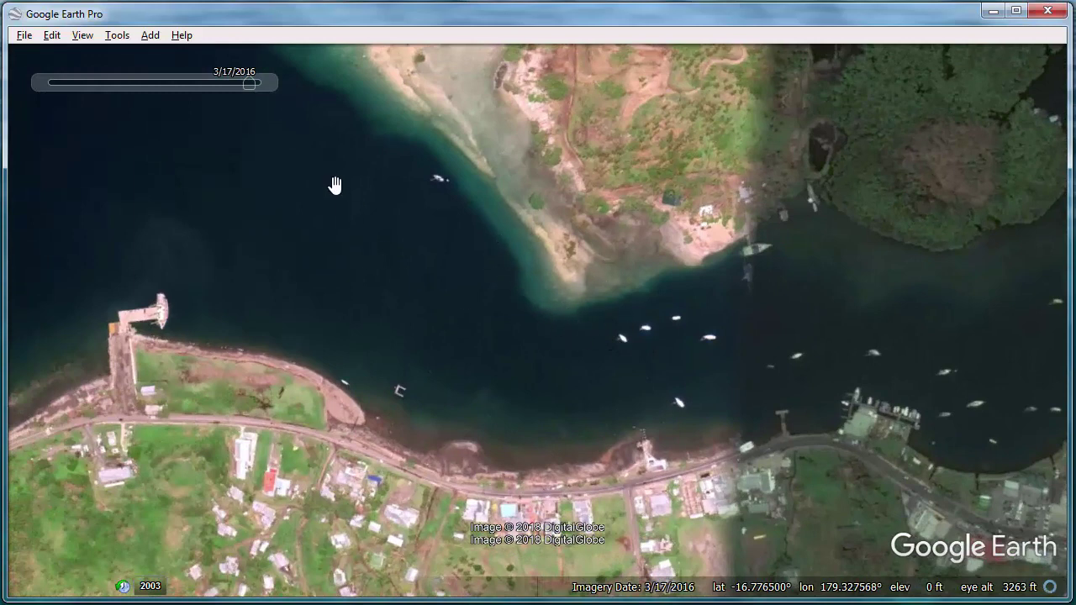
{"action": "left_click", "coordinate": [270, 84]}
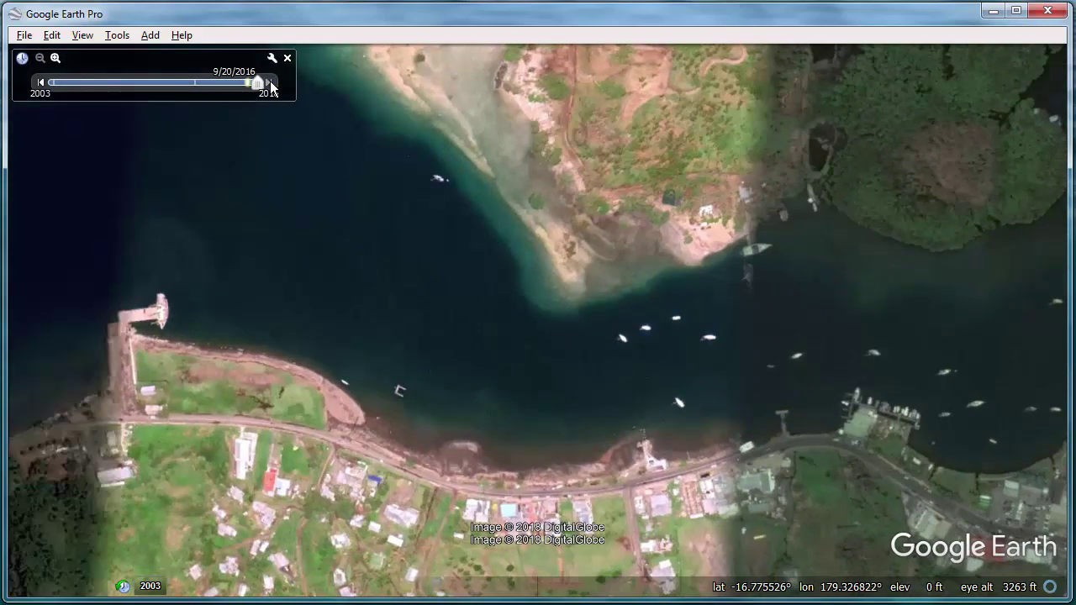
{"action": "left_click", "coordinate": [41, 85]}
{"action": "left_click_drag", "start_coordinate": [362, 246], "coordinate": [277, 211]}
{"action": "scroll", "coordinate": [286, 214], "scroll_direction": "down", "scroll_amount": 2}
{"action": "left_click_drag", "start_coordinate": [375, 168], "coordinate": [373, 269]}
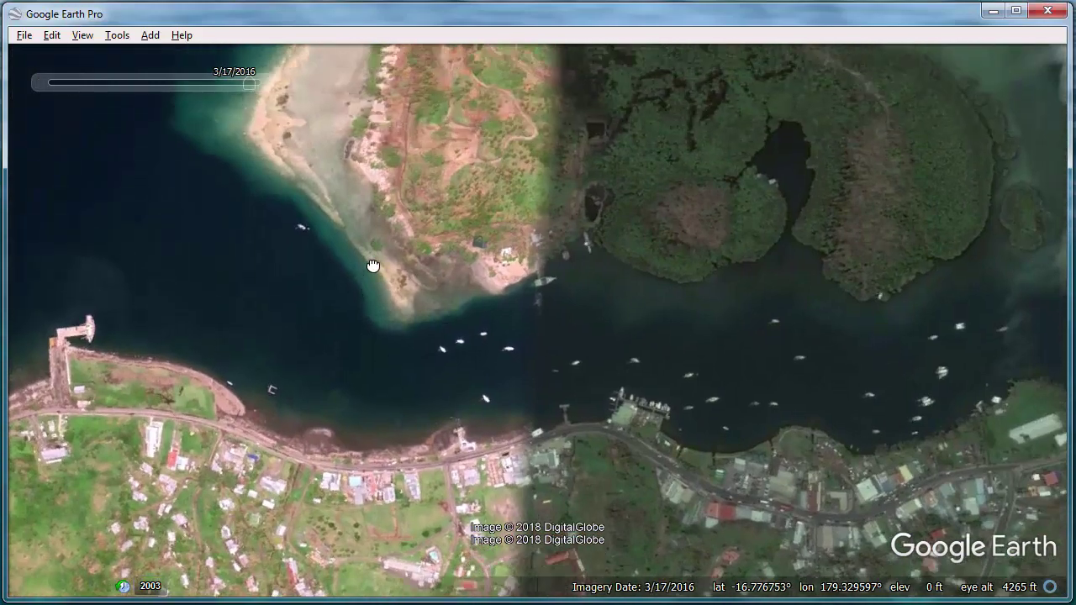
{"action": "scroll", "coordinate": [413, 266], "scroll_direction": "down", "scroll_amount": 2}
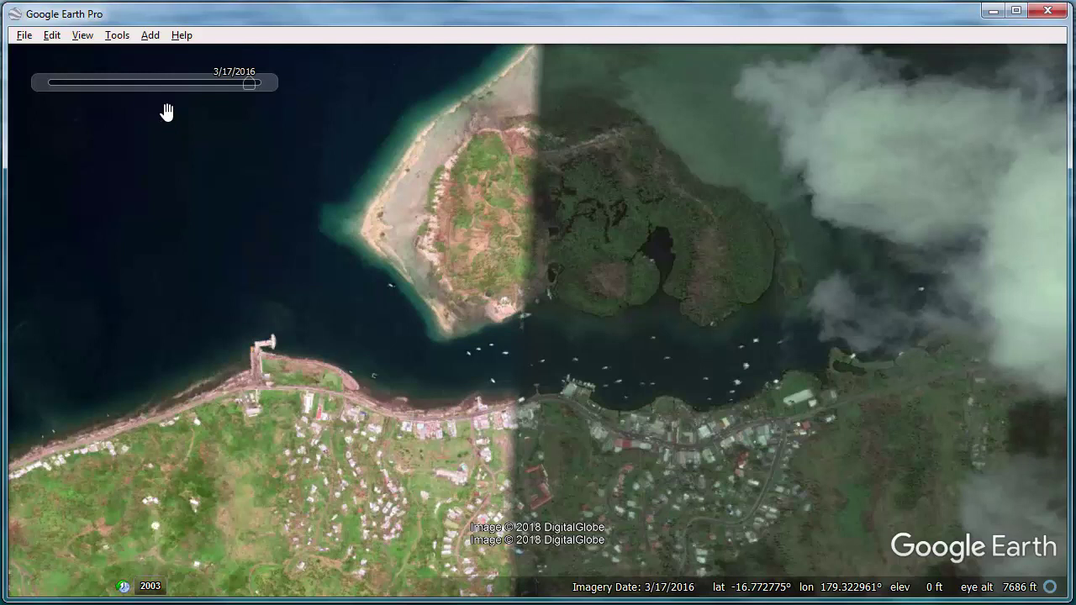
{"action": "left_click", "coordinate": [166, 111]}
{"action": "left_click", "coordinate": [125, 37]}
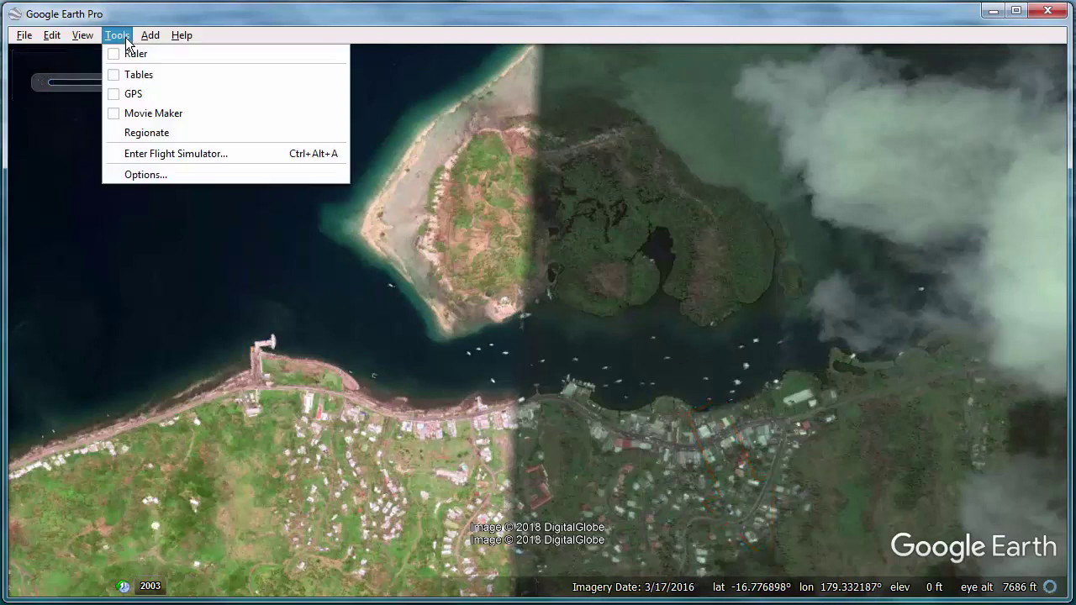
{"action": "left_click", "coordinate": [153, 174]}
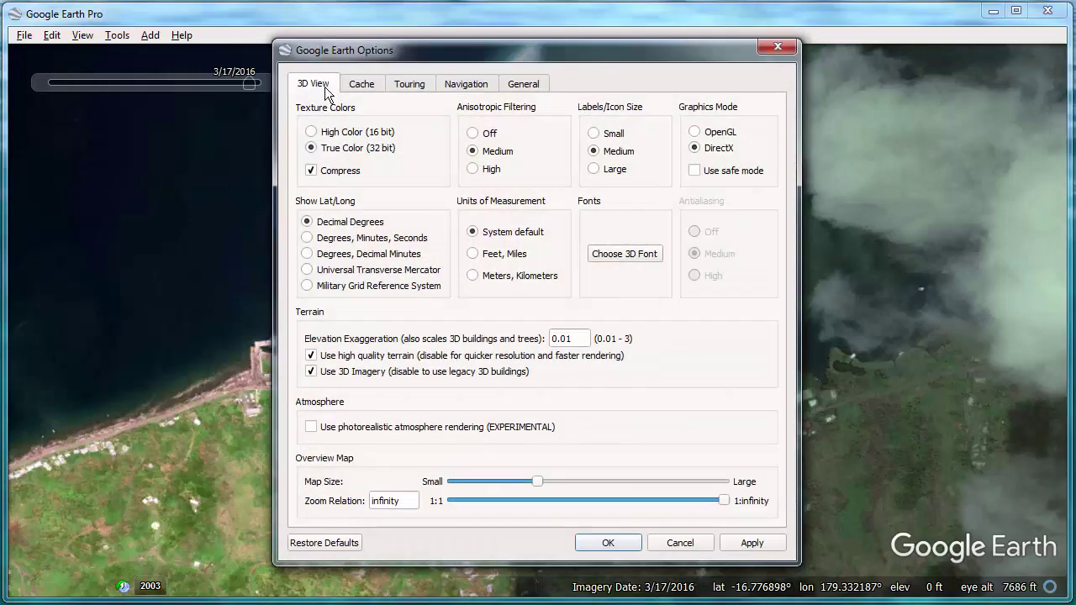
{"action": "left_click", "coordinate": [308, 254]}
{"action": "left_click", "coordinate": [308, 222]}
{"action": "left_click", "coordinate": [774, 547]}
{"action": "left_click", "coordinate": [613, 541]}
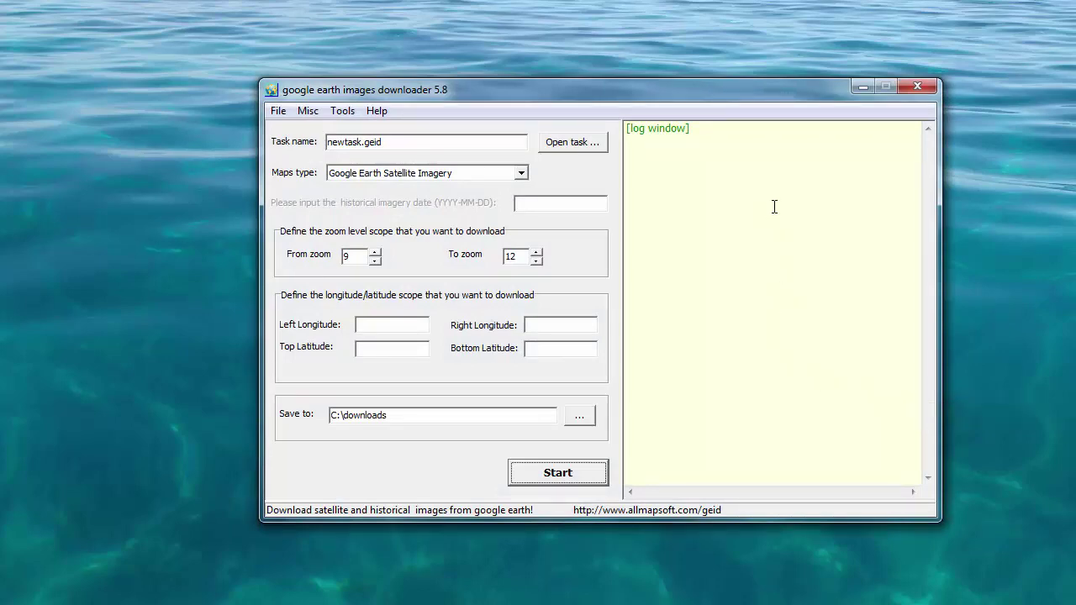
Step: Create a new Desktop folder named 'earth demo'
{"action": "right_click", "coordinate": [146, 126]}
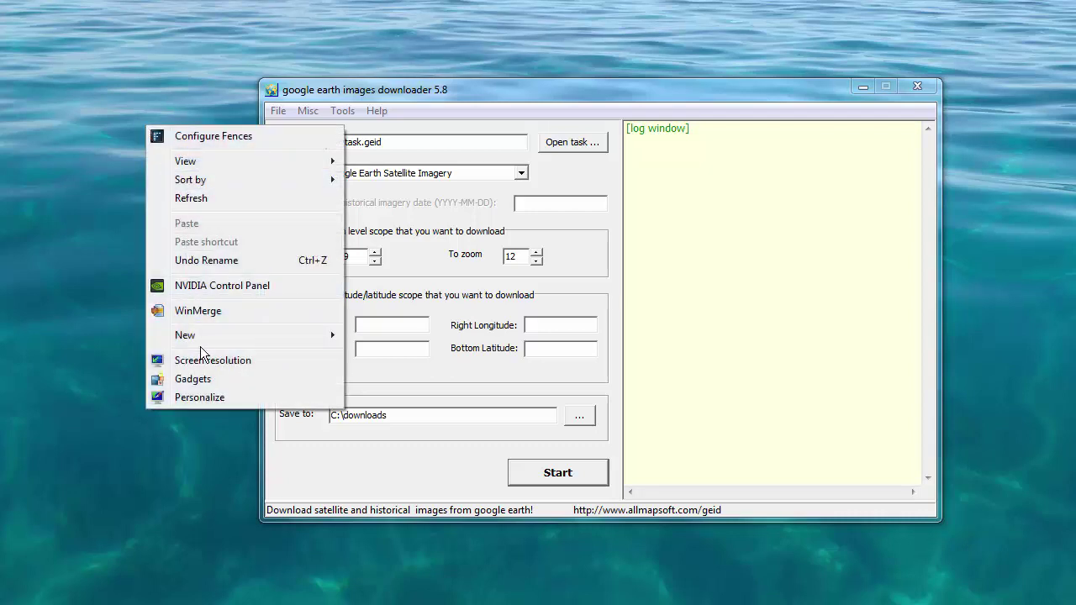
{"action": "mouse_move", "coordinate": [207, 338]}
{"action": "left_click", "coordinate": [382, 335]}
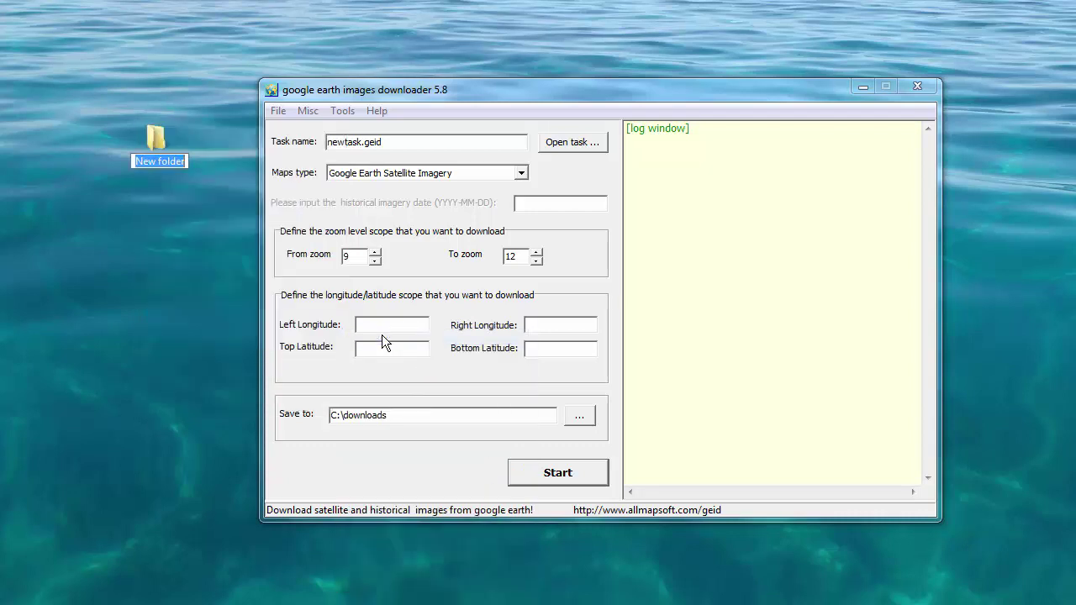
{"action": "type", "text": "earth demo"}
{"action": "key", "text": "Return"}
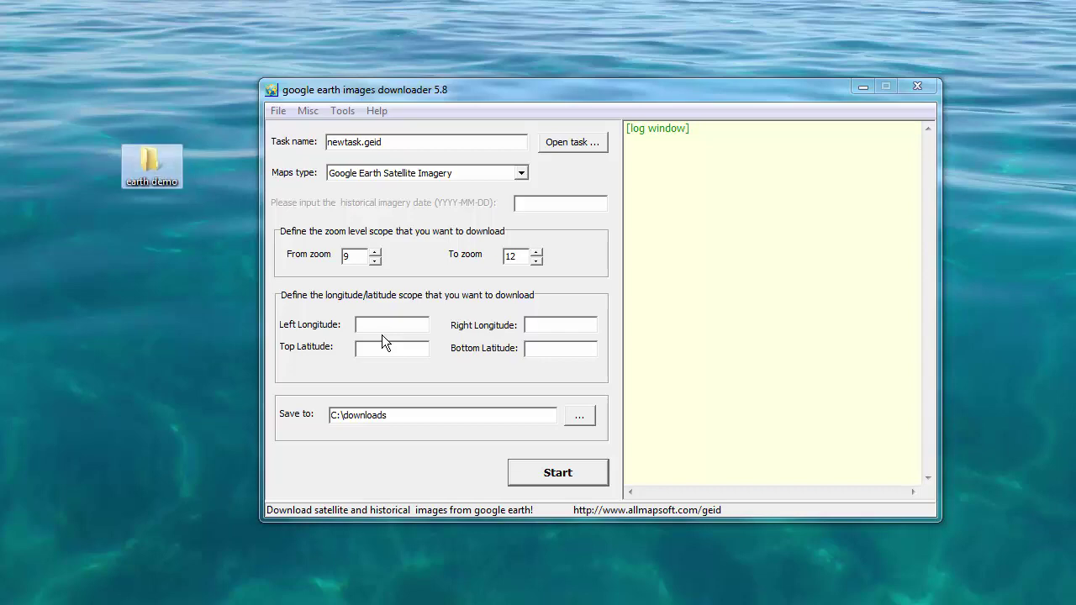
Step: Set up the task as 'earth demo' inside the Desktop earth demo folder
{"action": "left_click", "coordinate": [572, 142]}
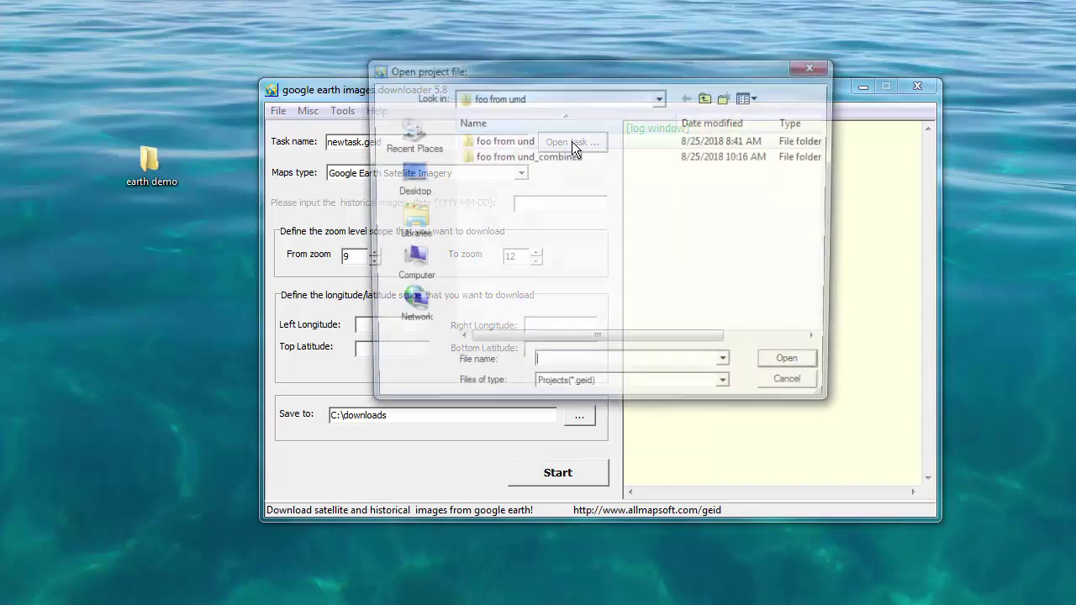
{"action": "left_click", "coordinate": [408, 179]}
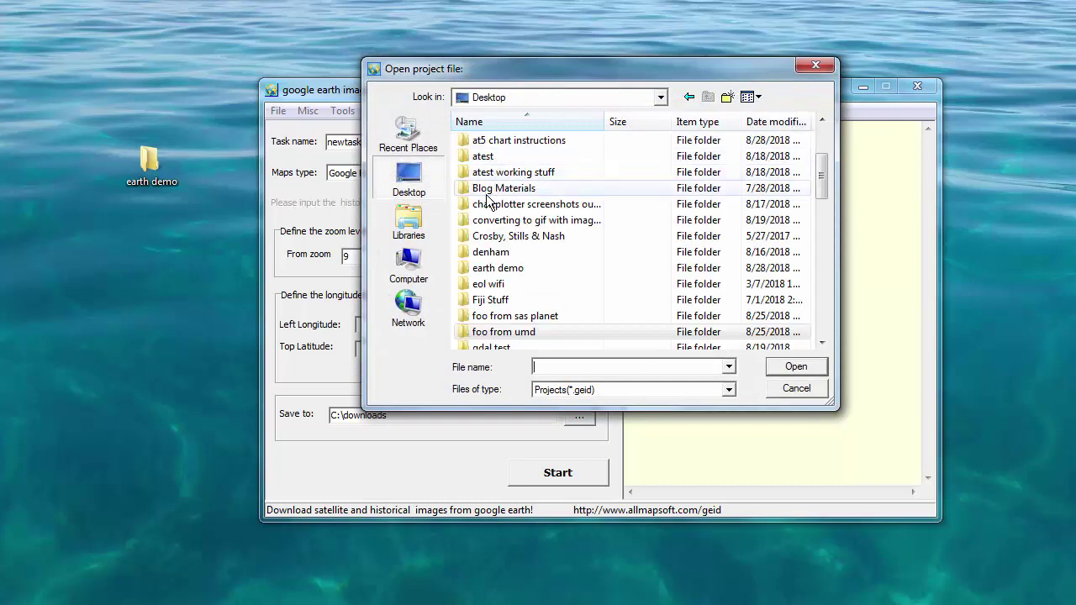
{"action": "double_click", "coordinate": [505, 269]}
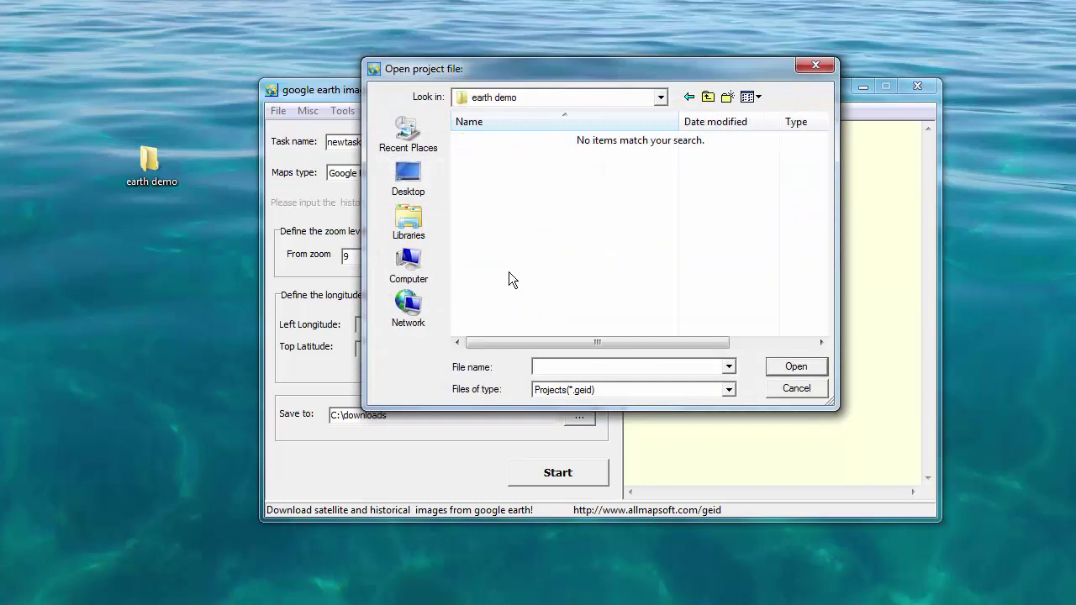
{"action": "type", "text": "earth demo"}
{"action": "left_click", "coordinate": [794, 367]}
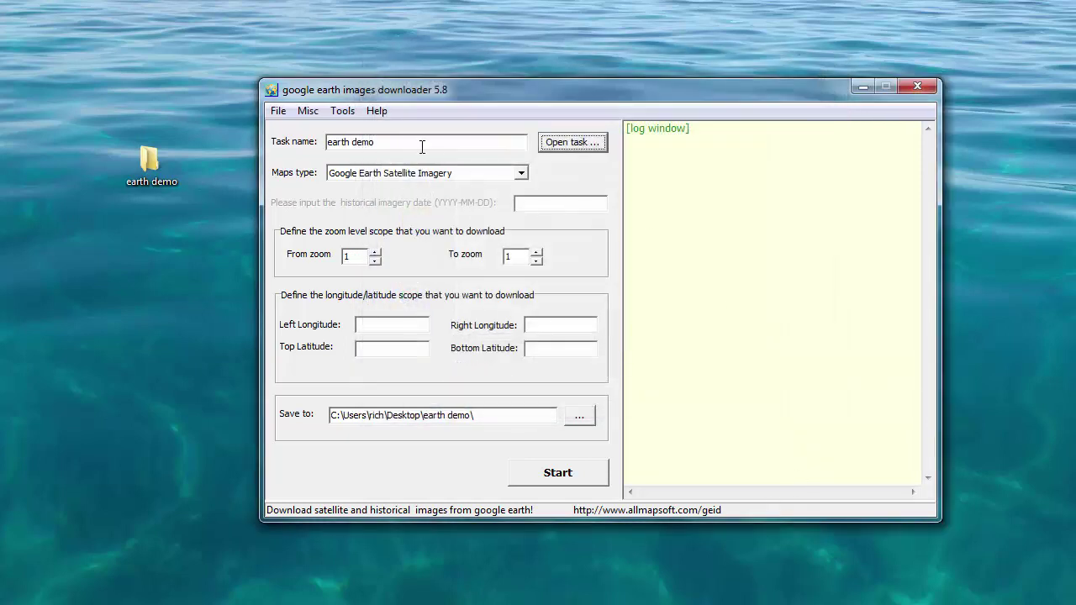
Step: Set the map type to Historical Imagery dated 2016-03-17
{"action": "left_click", "coordinate": [522, 173]}
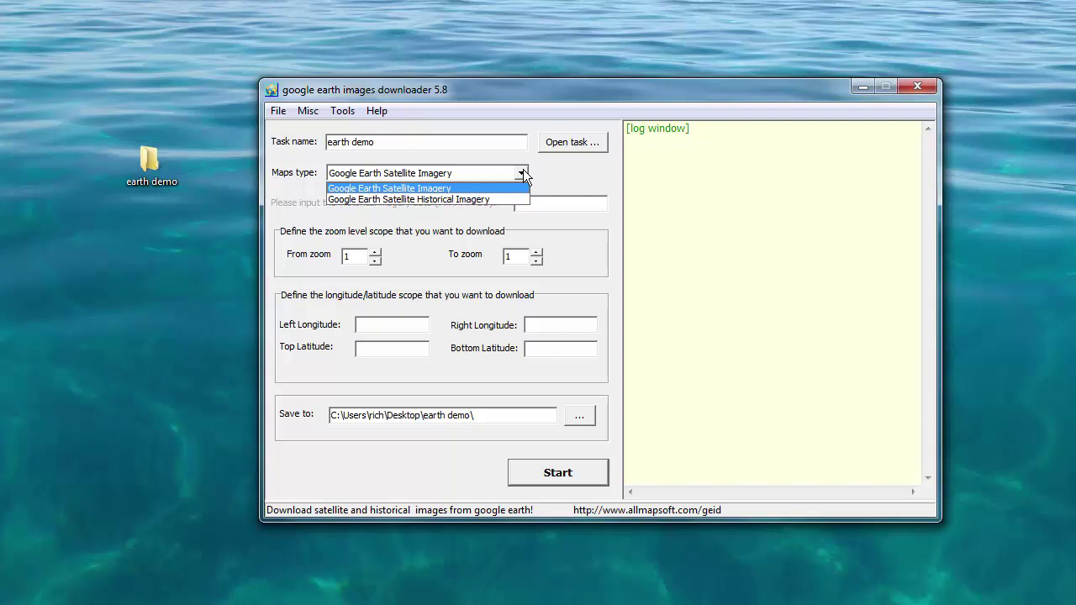
{"action": "left_click", "coordinate": [485, 200]}
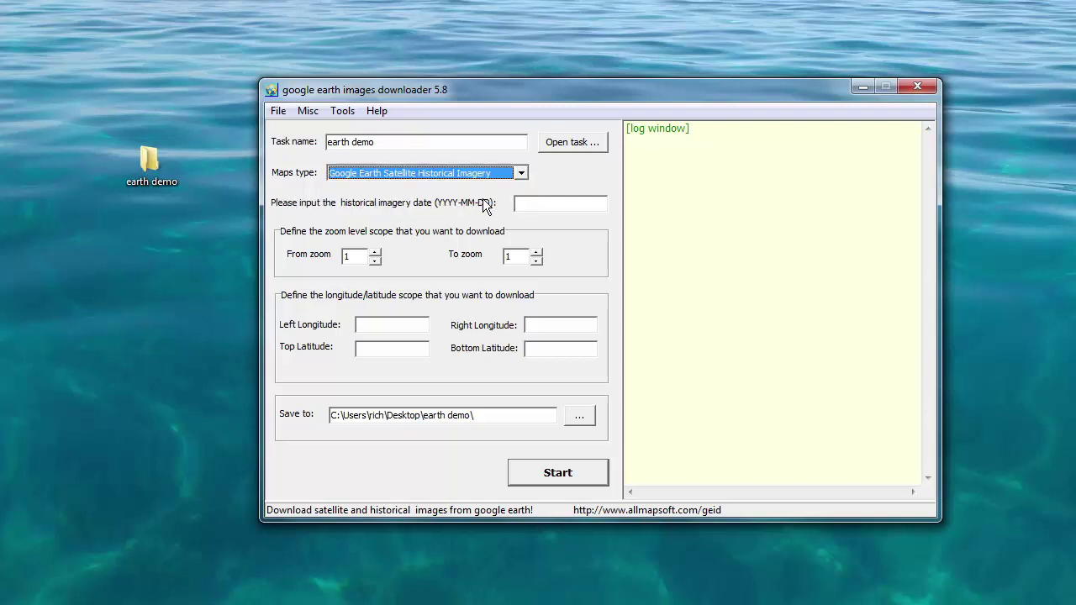
{"action": "left_click", "coordinate": [539, 203]}
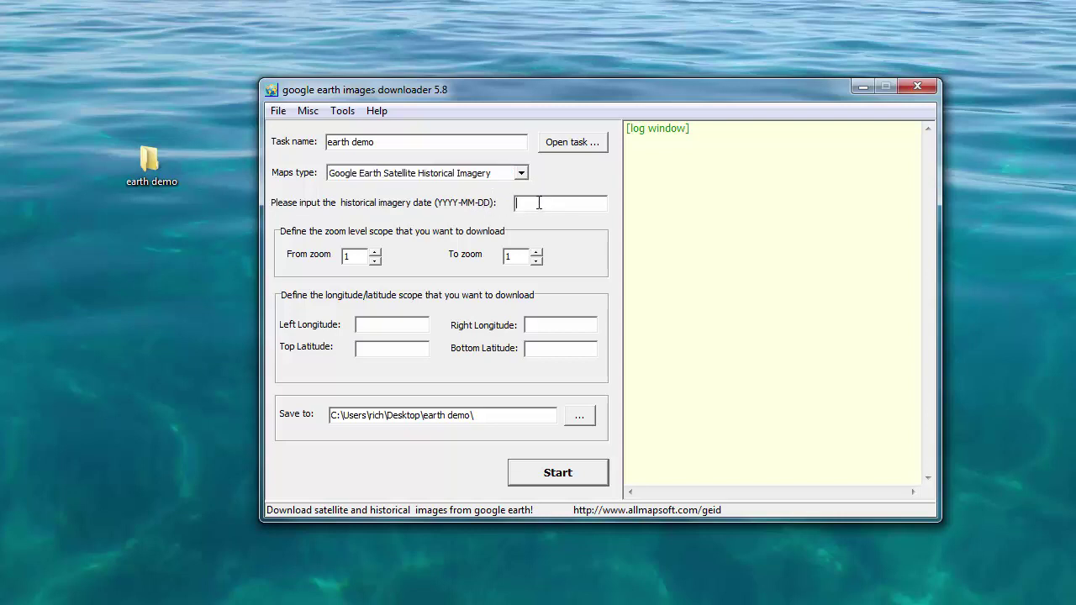
{"action": "type", "text": "2016-03-17"}
Step: Set zoom 17 to 18 and bounds: longitude 179.323119–179.340284, latitude -16.773247 to -16.779766
{"action": "left_click", "coordinate": [375, 252]}
{"action": "left_click_drag", "start_coordinate": [375, 252], "coordinate": [376, 252]}
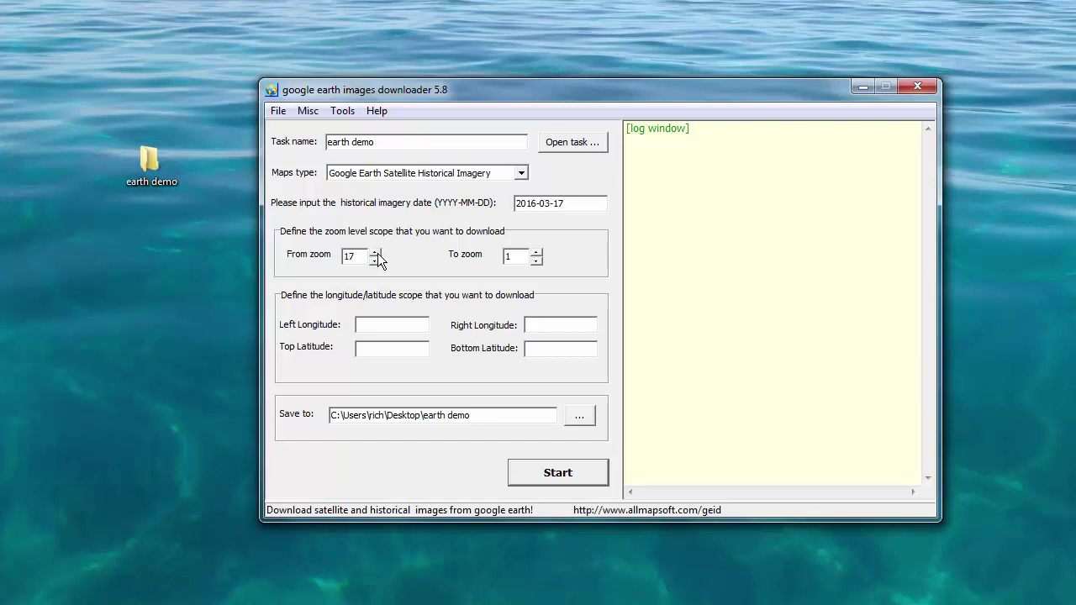
{"action": "left_click", "coordinate": [537, 253]}
{"action": "left_click_drag", "start_coordinate": [537, 252], "coordinate": [537, 252]}
{"action": "type", "text": "179.323119179.340"}
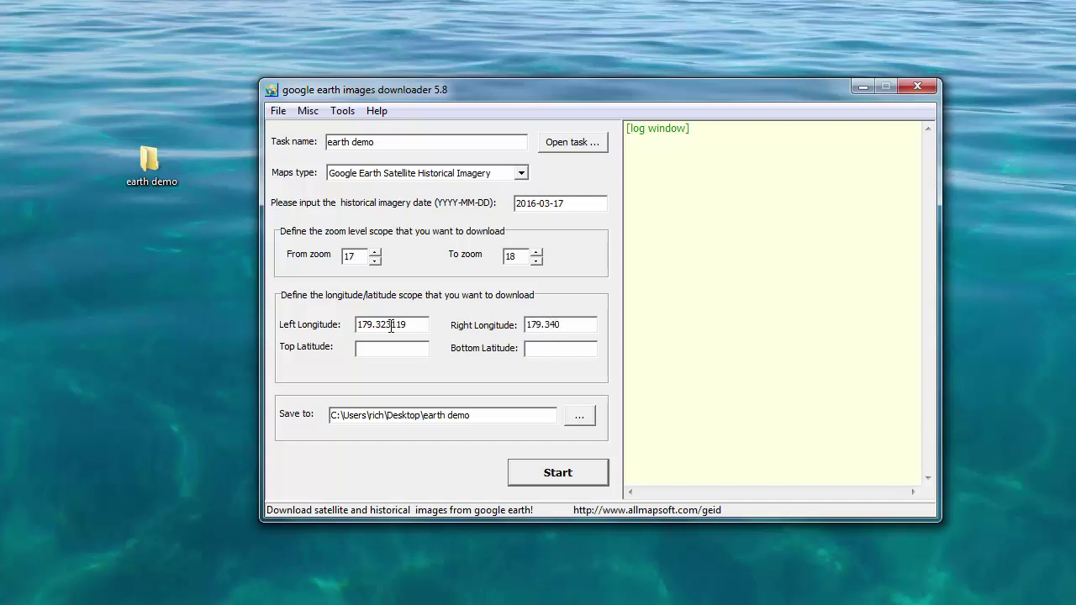
{"action": "type", "text": "284-16"}
{"action": "type", "text": ".77"}
{"action": "type", "text": "3"}
{"action": "type", "text": "247"}
{"action": "type", "text": "-16."}
{"action": "type", "text": "779"}
{"action": "type", "text": "766"}
Step: Set the tile save destination to the earth demo folder
{"action": "left_click", "coordinate": [498, 418]}
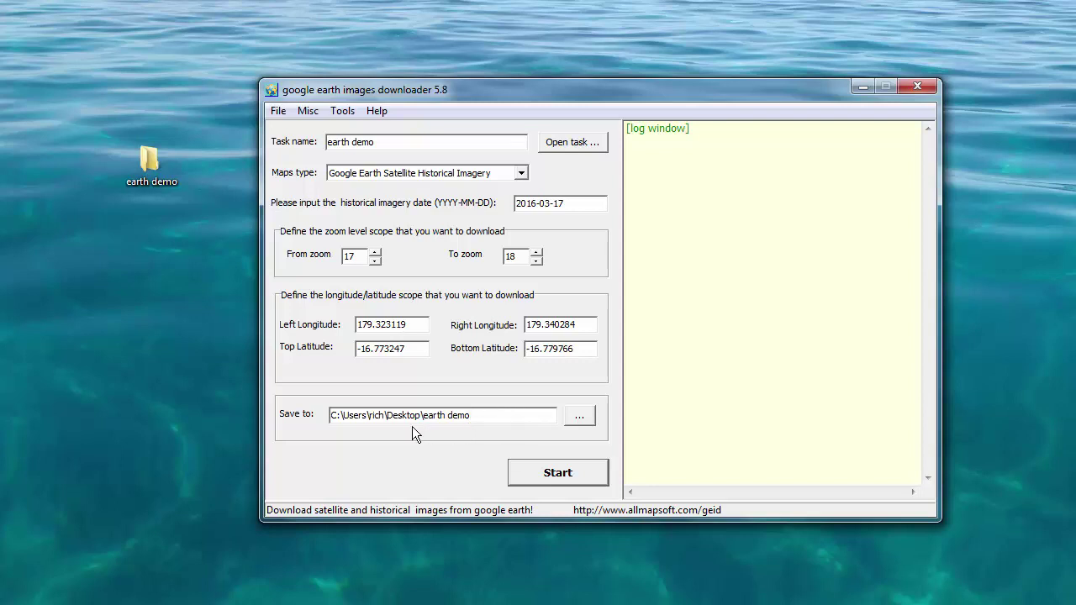
{"action": "left_click", "coordinate": [579, 416]}
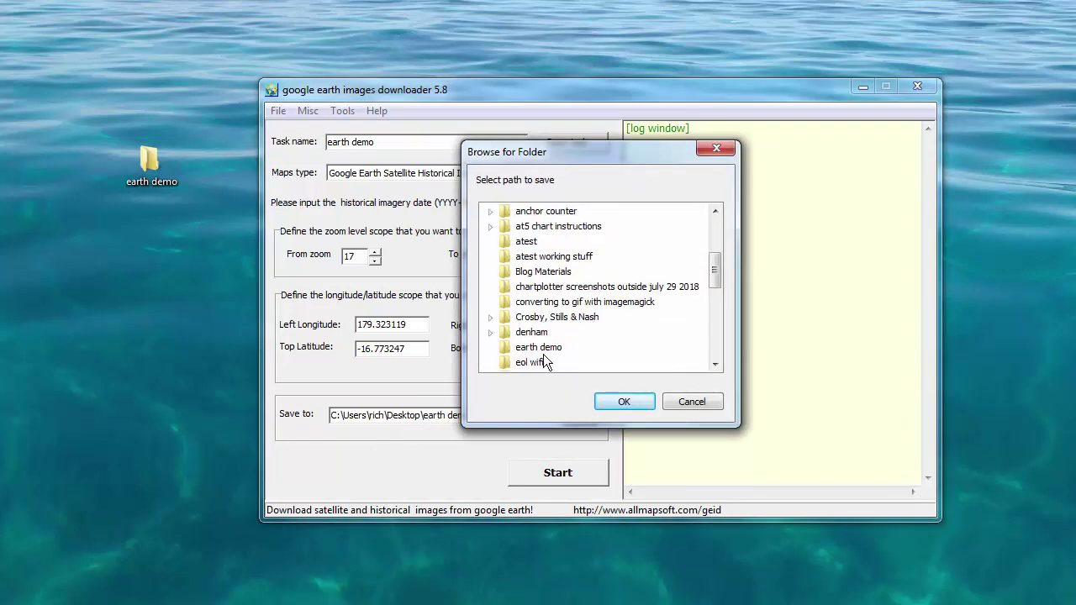
{"action": "left_click", "coordinate": [539, 348]}
{"action": "left_click", "coordinate": [622, 402]}
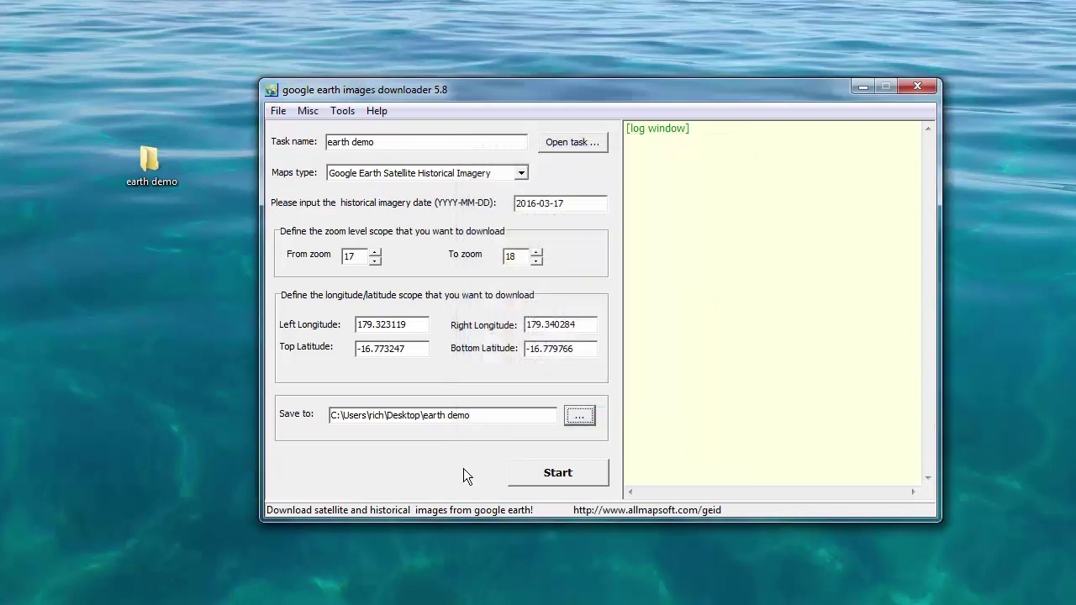
Step: Download all 36 tiles and open the Map Combiner
{"action": "left_click", "coordinate": [545, 476]}
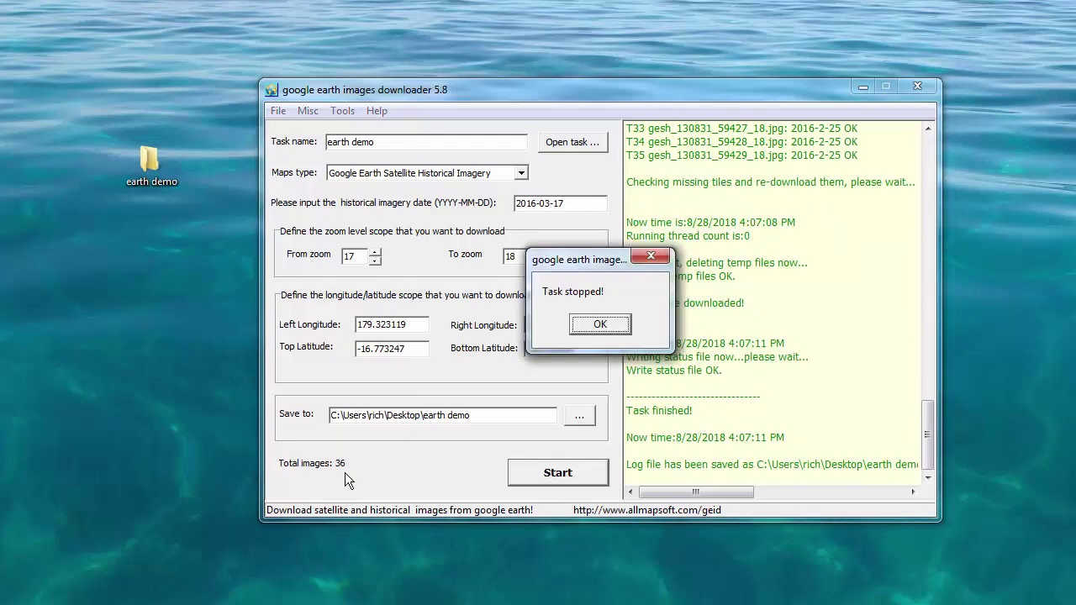
{"action": "left_click", "coordinate": [580, 325]}
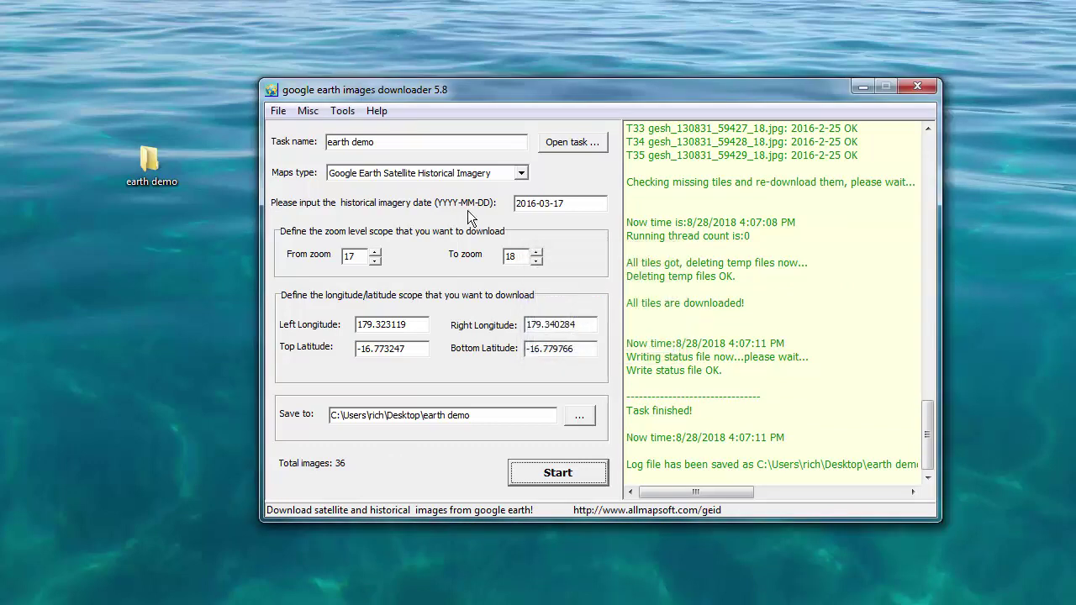
{"action": "left_click", "coordinate": [341, 111]}
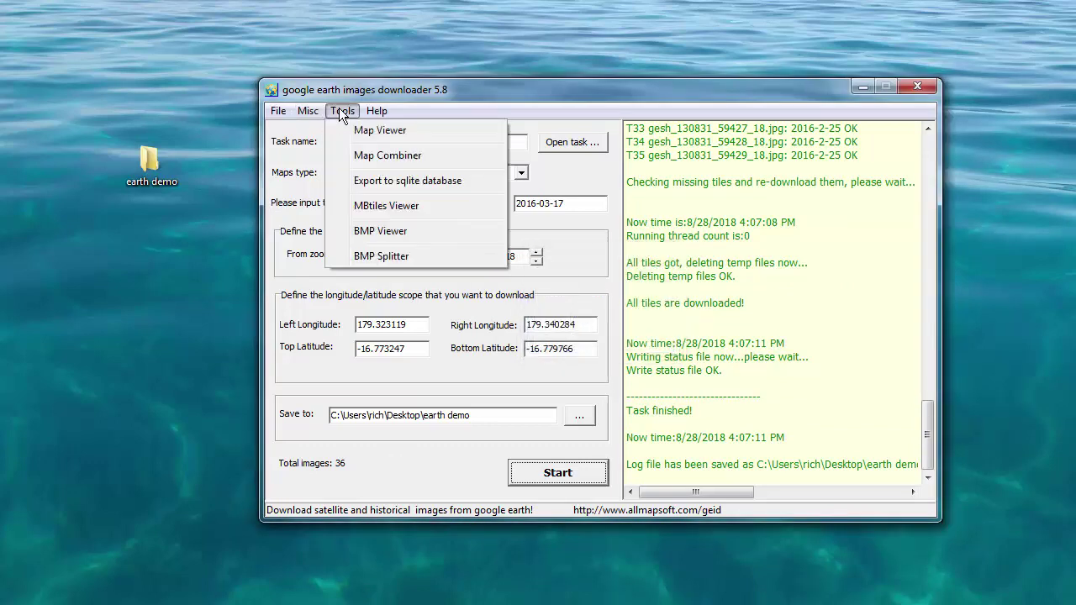
{"action": "left_click", "coordinate": [381, 153]}
Step: Load earth demo.geid from Desktop > earth demo into the Map Combiner
{"action": "left_click", "coordinate": [385, 161]}
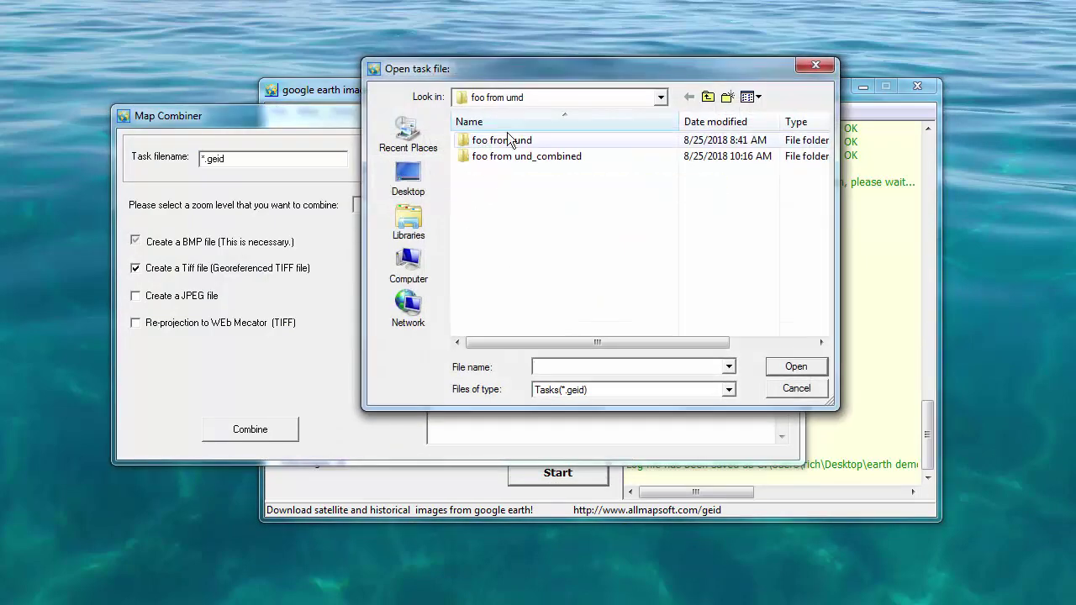
{"action": "left_click", "coordinate": [409, 181]}
{"action": "scroll", "coordinate": [477, 252], "scroll_direction": "down", "scroll_amount": 4}
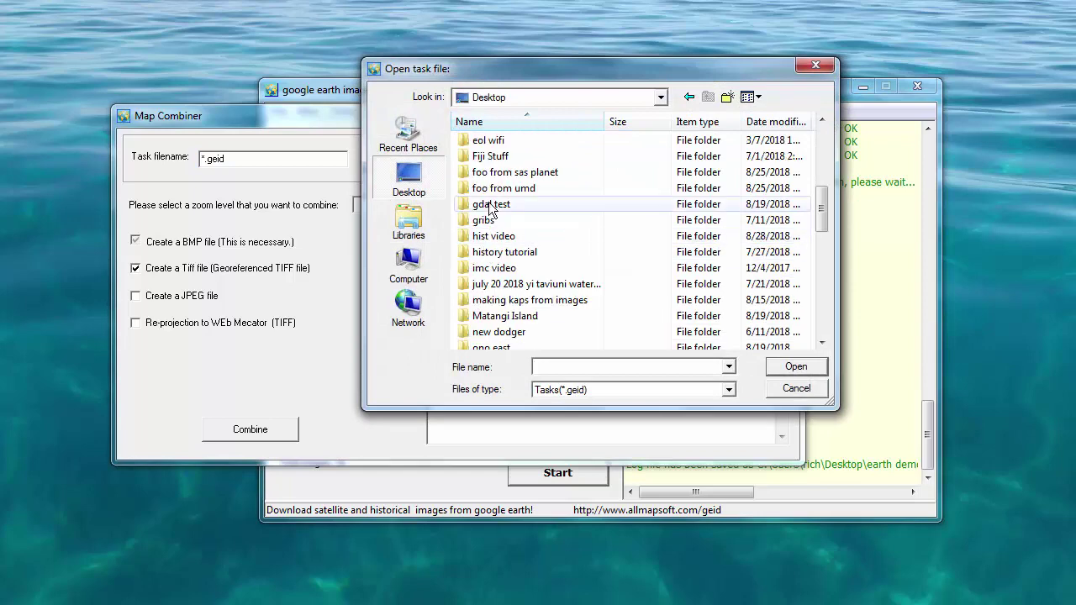
{"action": "scroll", "coordinate": [508, 280], "scroll_direction": "up", "scroll_amount": 4}
{"action": "double_click", "coordinate": [504, 267]}
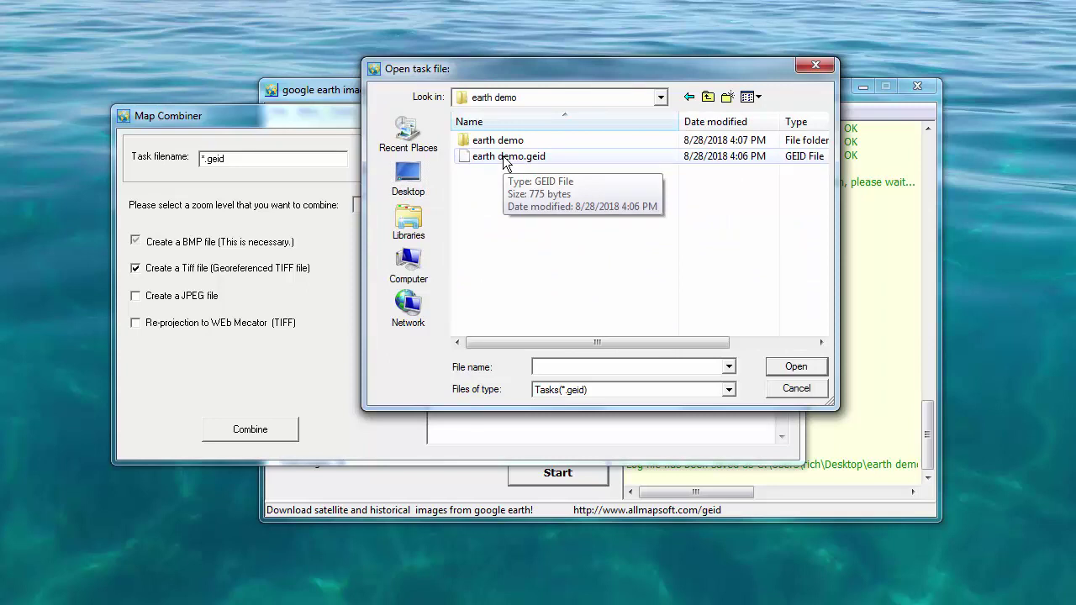
{"action": "left_click", "coordinate": [507, 157]}
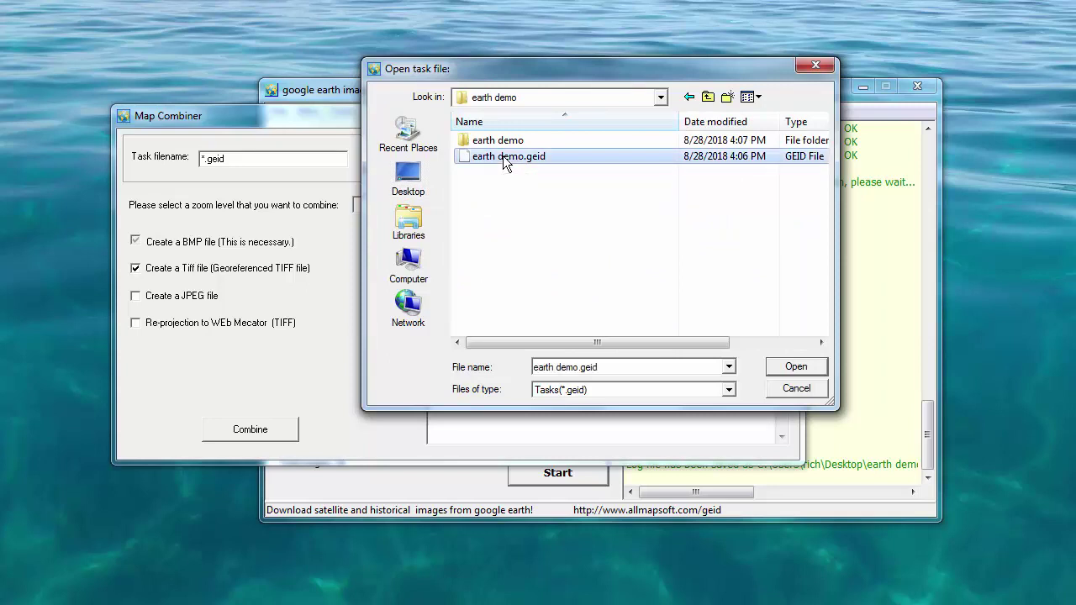
{"action": "left_click", "coordinate": [796, 365]}
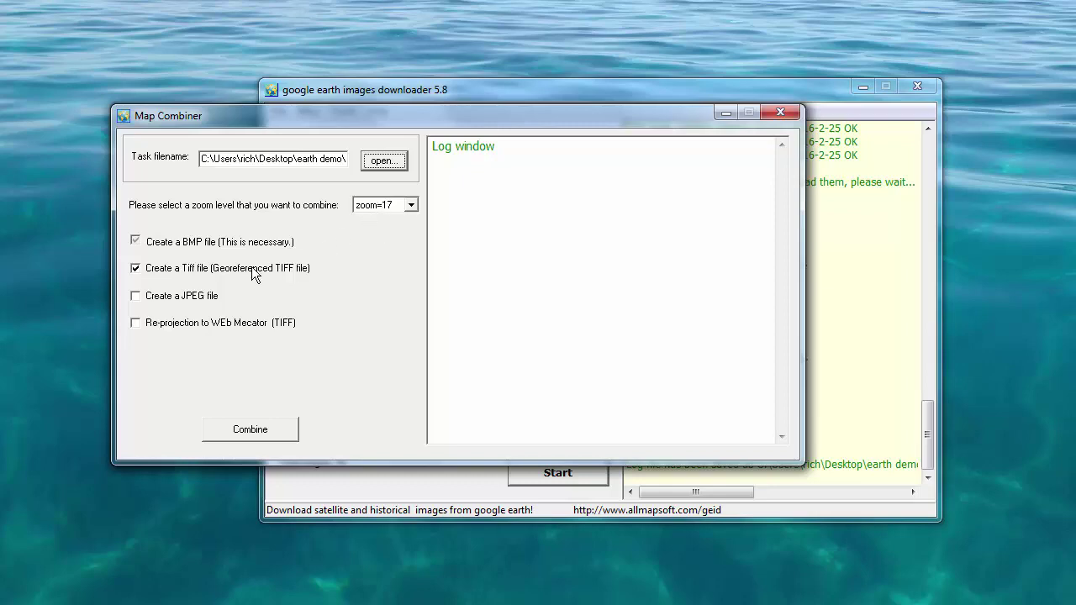
Step: Switch output from TIFF to JPEG and combine the zoom 17 tiles
{"action": "left_click", "coordinate": [135, 269]}
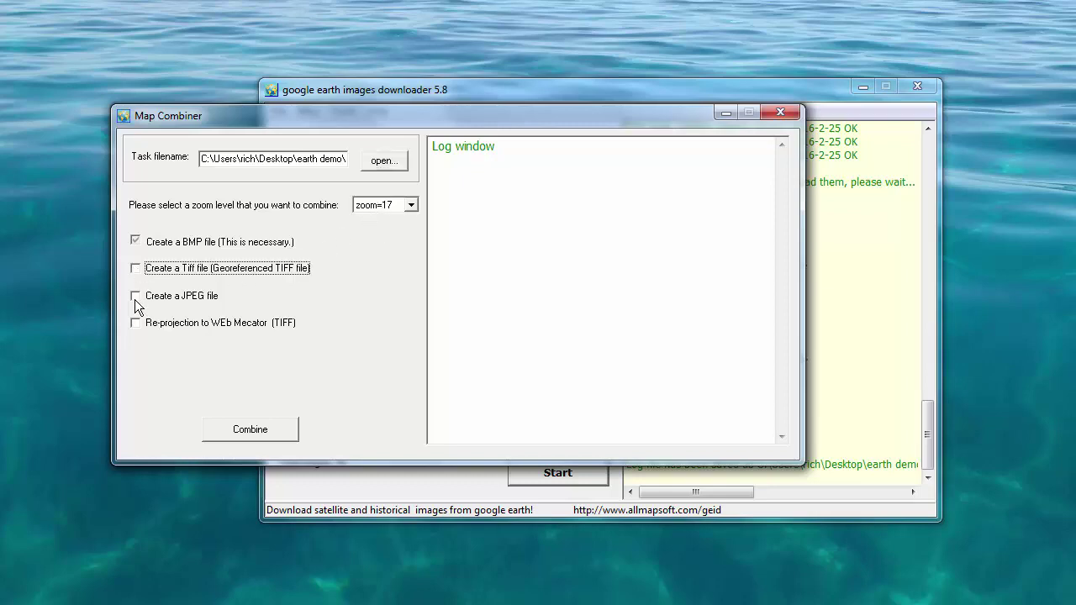
{"action": "left_click", "coordinate": [136, 297]}
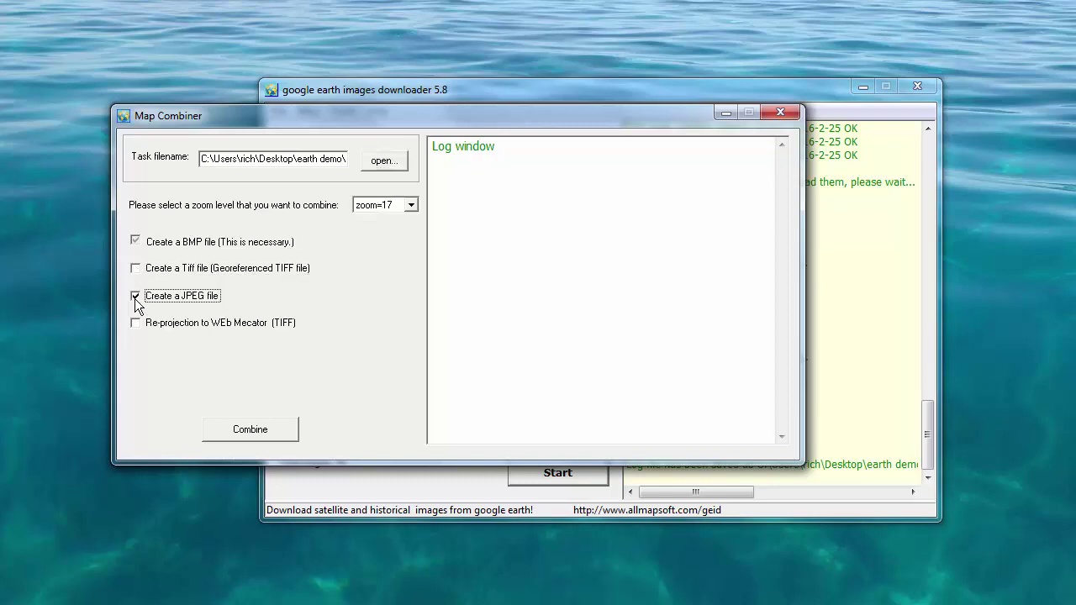
{"action": "left_click", "coordinate": [275, 431]}
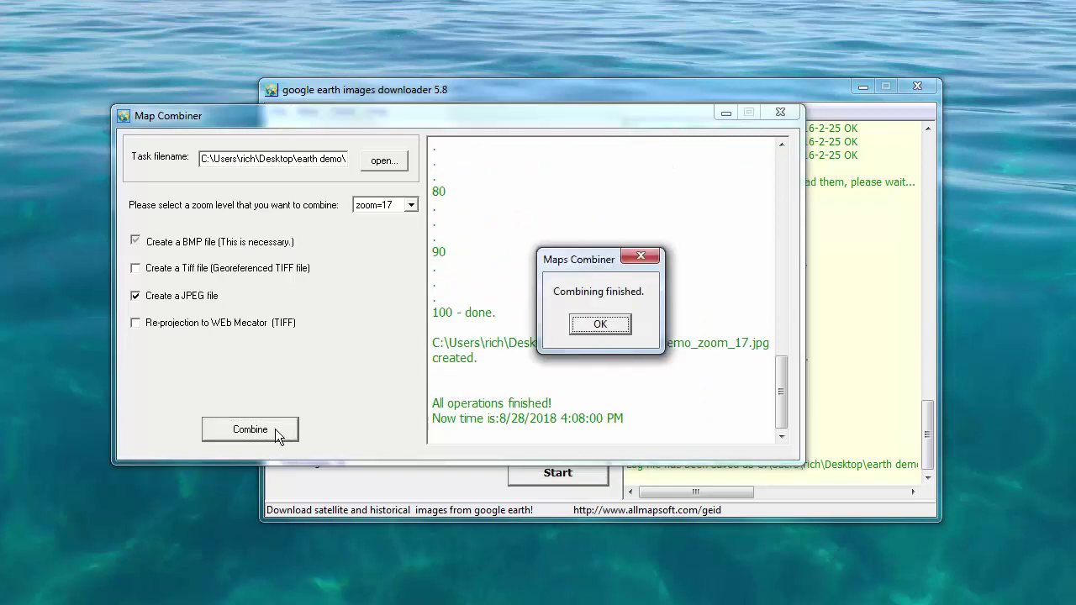
{"action": "left_click", "coordinate": [580, 326]}
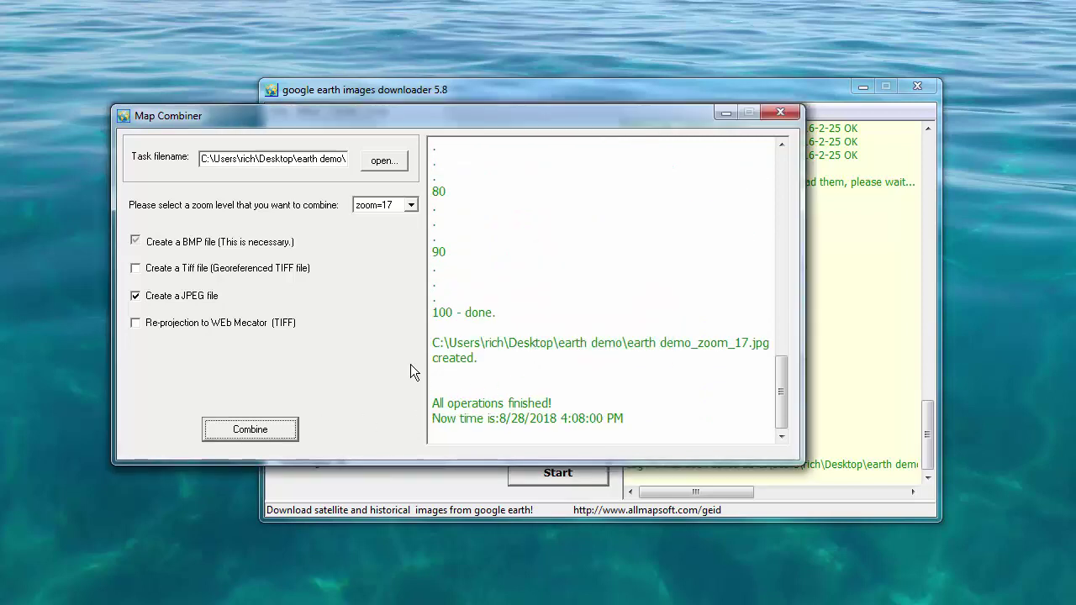
Step: Combine the zoom 18 tiles into a JPEG and close the Map Combiner
{"action": "left_click", "coordinate": [411, 204]}
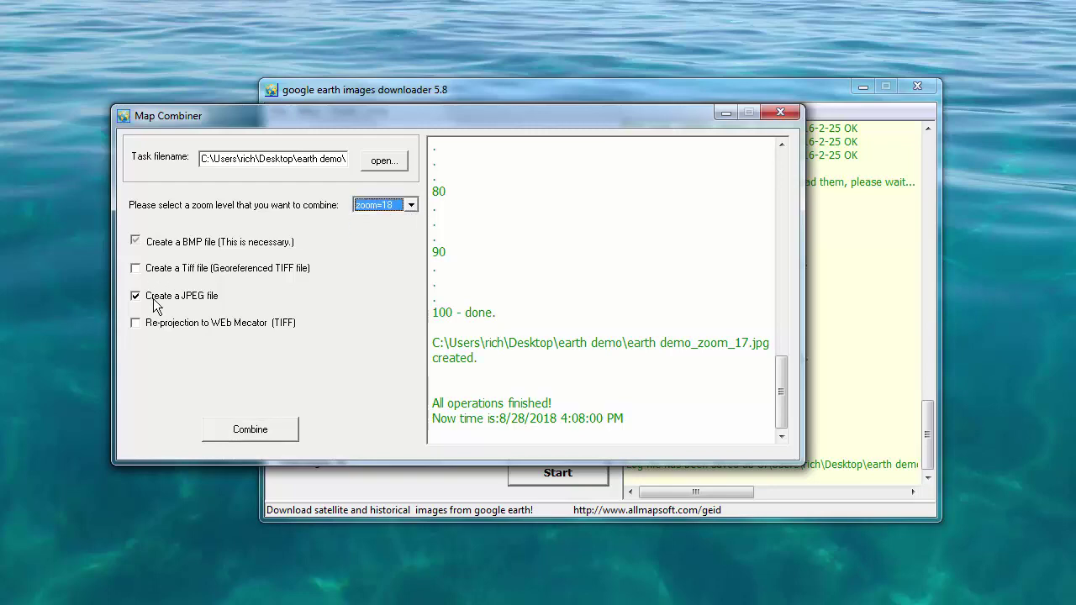
{"action": "left_click", "coordinate": [251, 433]}
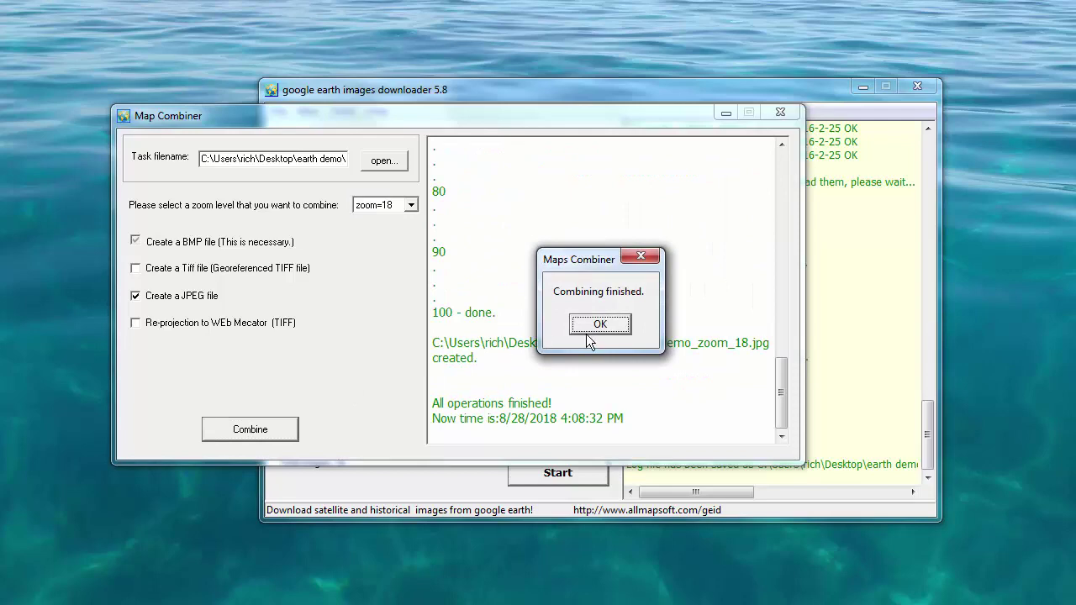
{"action": "left_click", "coordinate": [600, 326]}
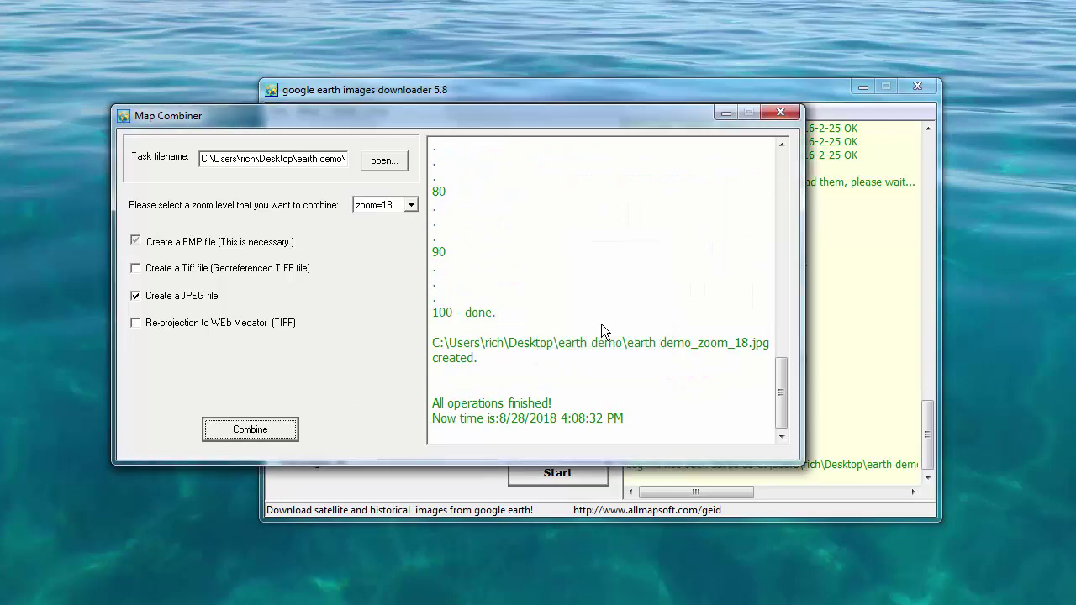
{"action": "left_click", "coordinate": [781, 112]}
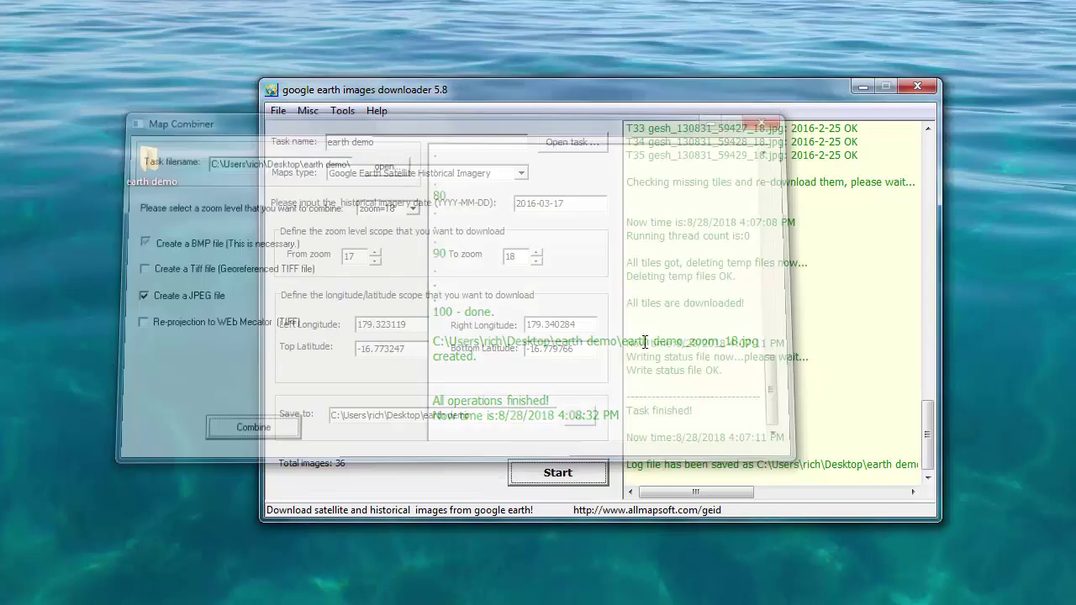
Step: Close the downloader and preview earth demo_zoom_17.jpg from the Desktop earth demo folder
{"action": "left_click", "coordinate": [917, 87]}
{"action": "double_click", "coordinate": [137, 160]}
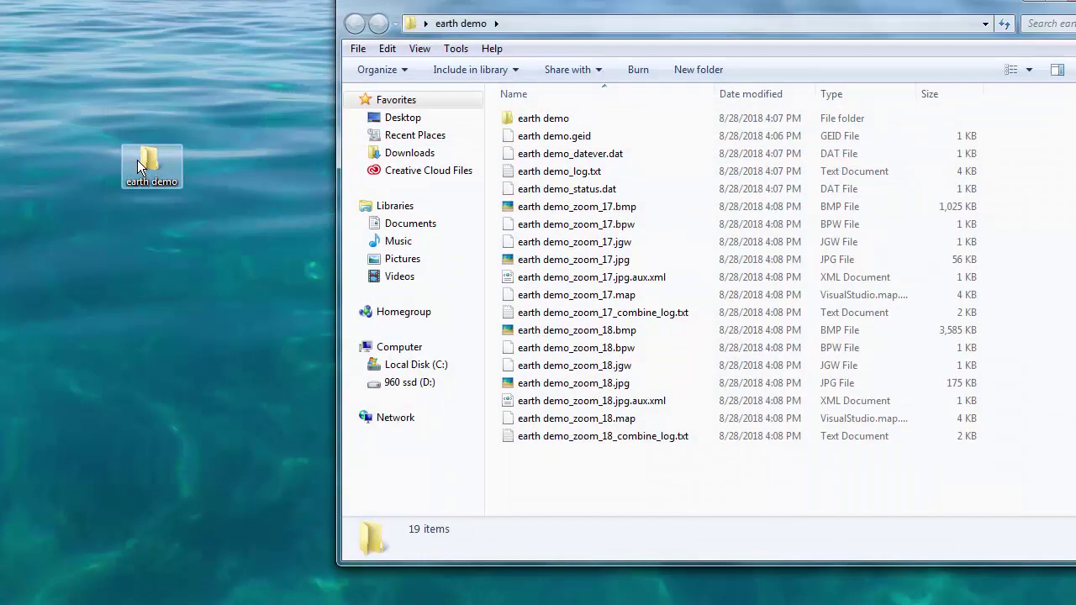
{"action": "double_click", "coordinate": [572, 262]}
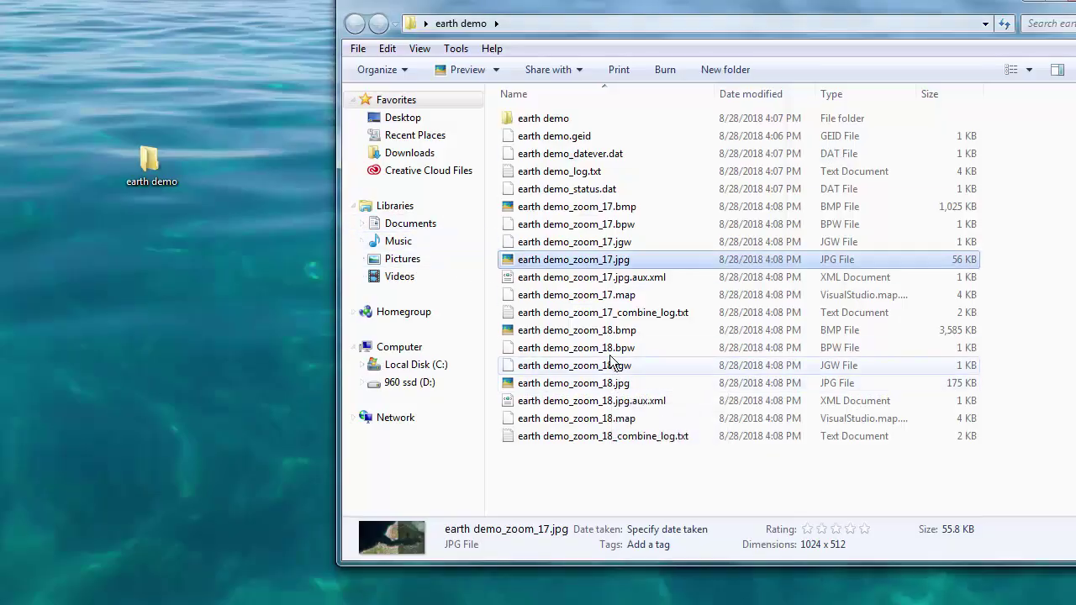
{"action": "double_click", "coordinate": [609, 383]}
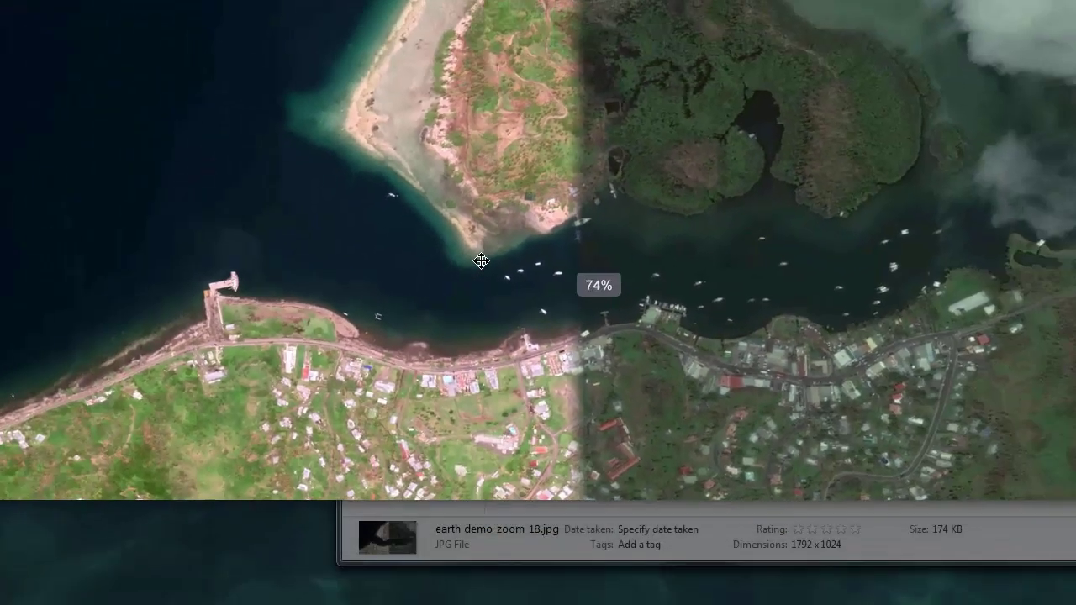
{"action": "scroll", "coordinate": [480, 257], "scroll_direction": "down", "scroll_amount": 3}
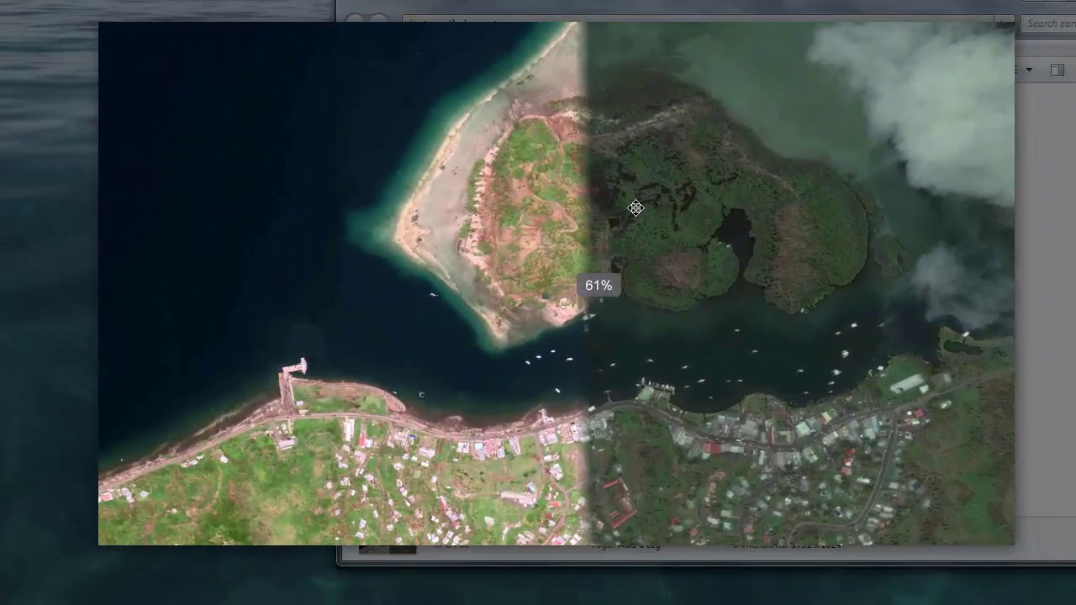
{"action": "left_click_drag", "start_coordinate": [635, 208], "coordinate": [644, 247]}
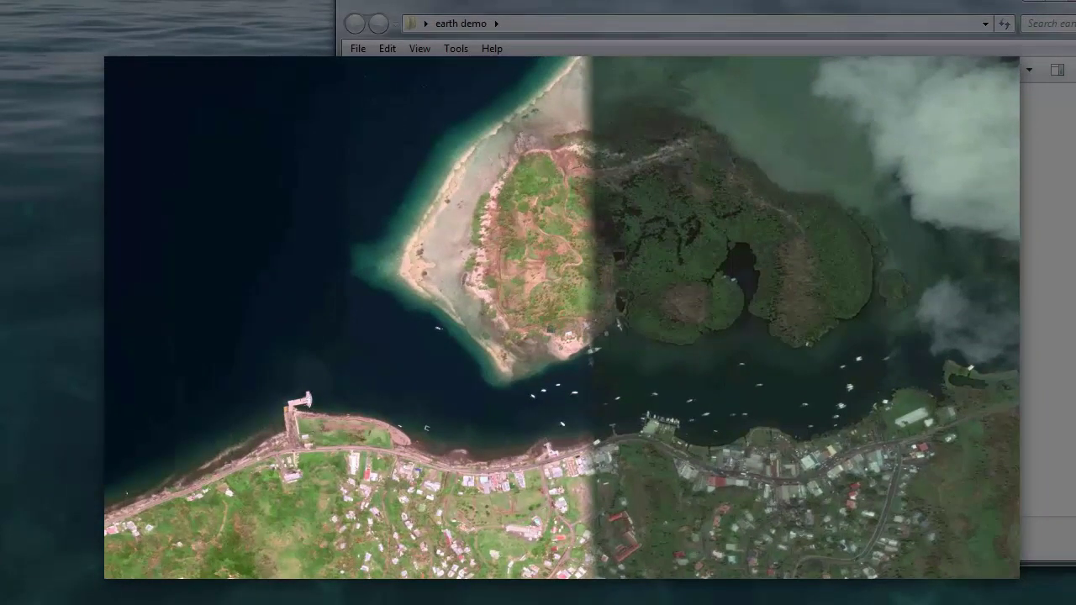
{"action": "key", "text": "Escape"}
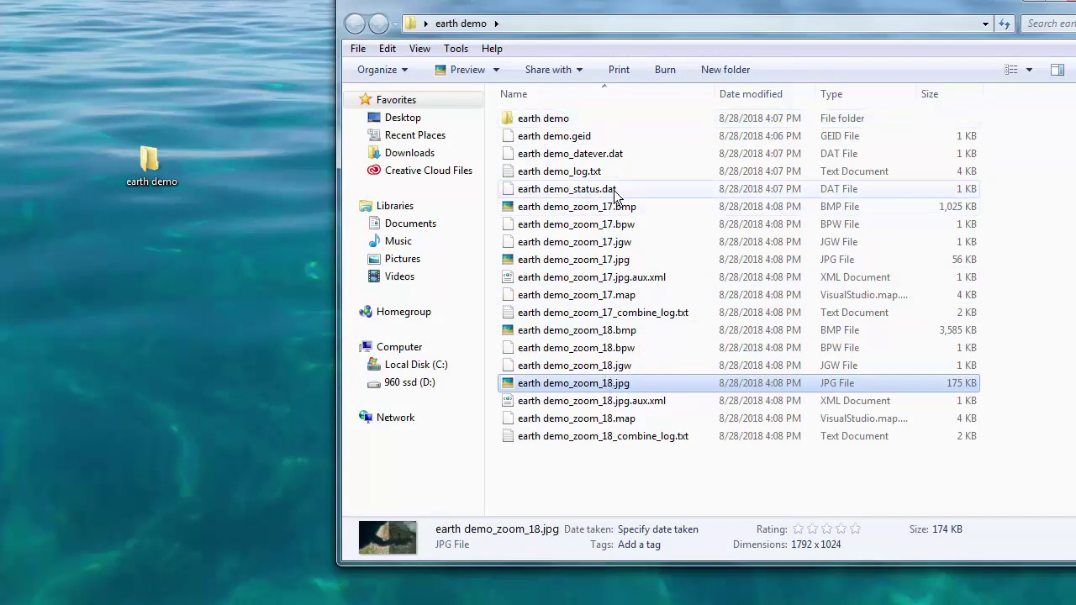
Step: Delete all 17 files except earth demo_zoom_18.jpg and earth demo_zoom_18.jgw
{"action": "key", "text": "ctrl+a"}
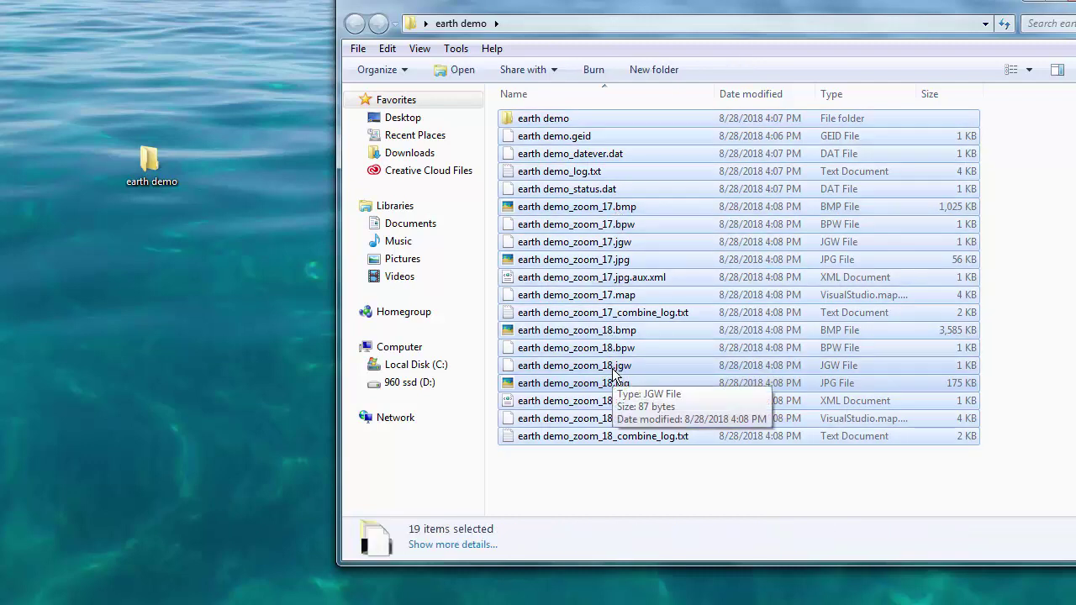
{"action": "left_click", "coordinate": [613, 371], "text": "ctrl"}
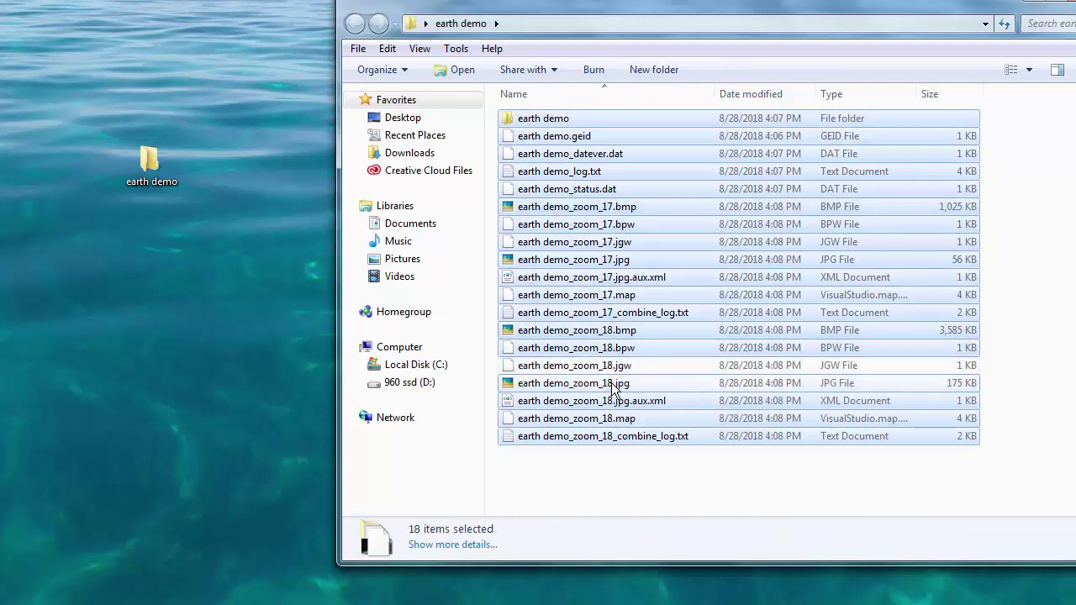
{"action": "left_click", "coordinate": [613, 384], "text": "ctrl"}
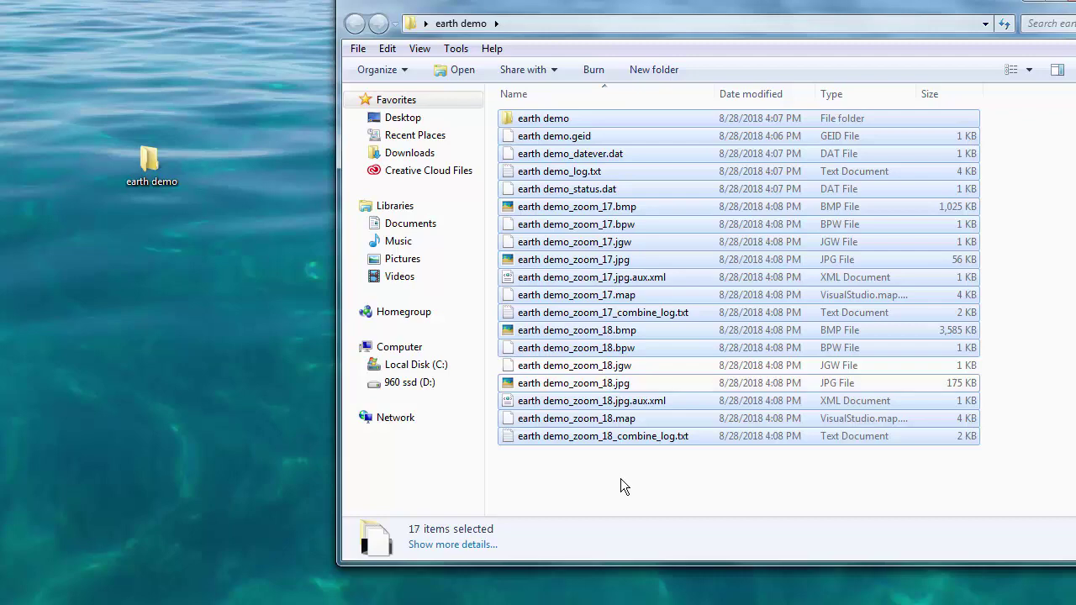
{"action": "key", "text": "Delete"}
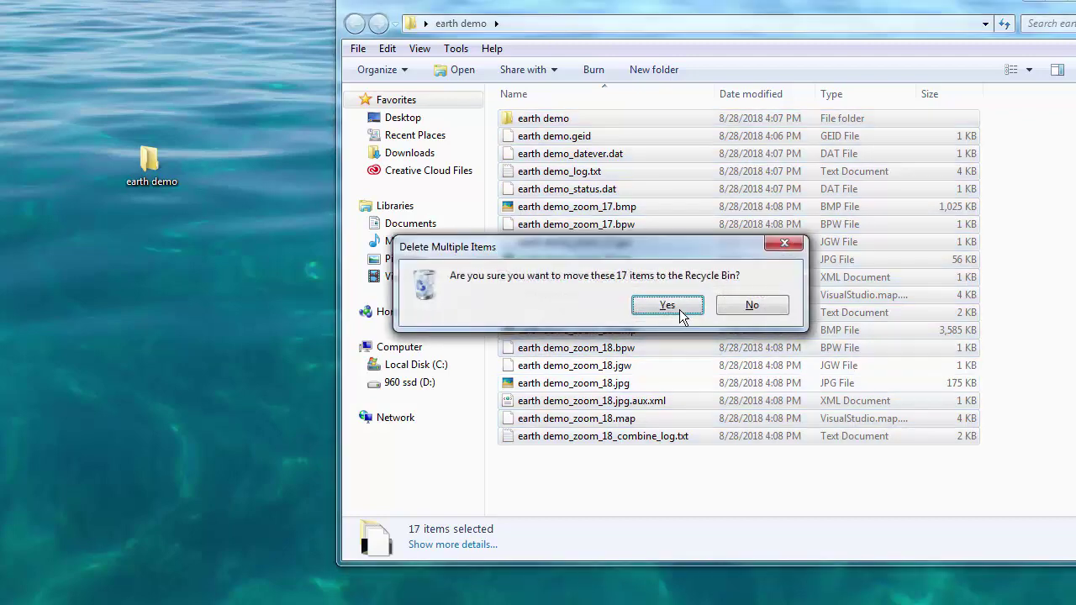
{"action": "left_click", "coordinate": [643, 308]}
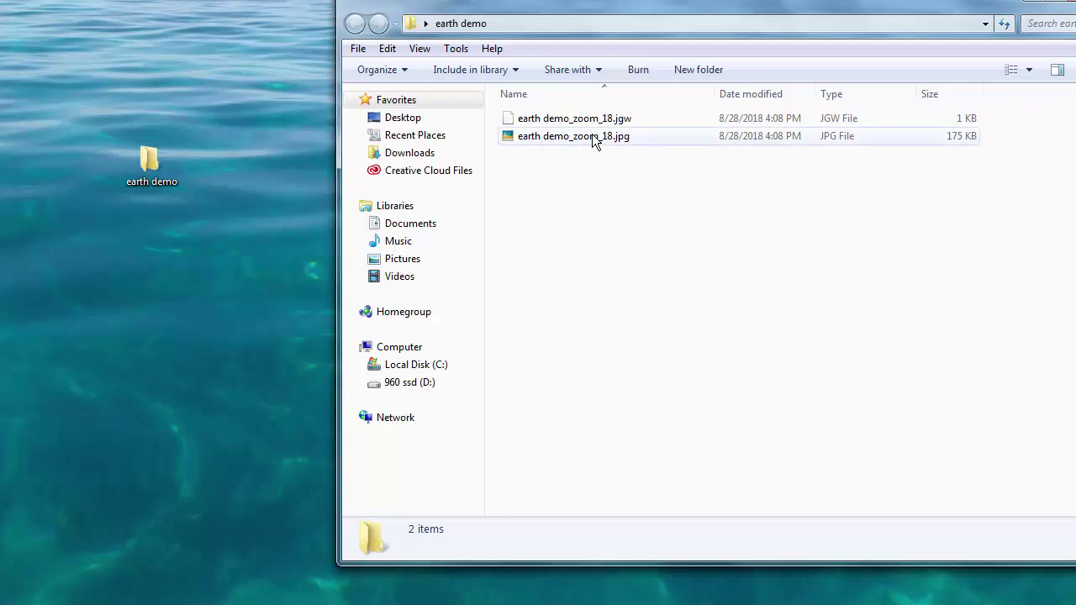
Step: Bring up the .at5 chart creation PDF guide in Foxit Reader
{"action": "mouse_move", "coordinate": [593, 142]}
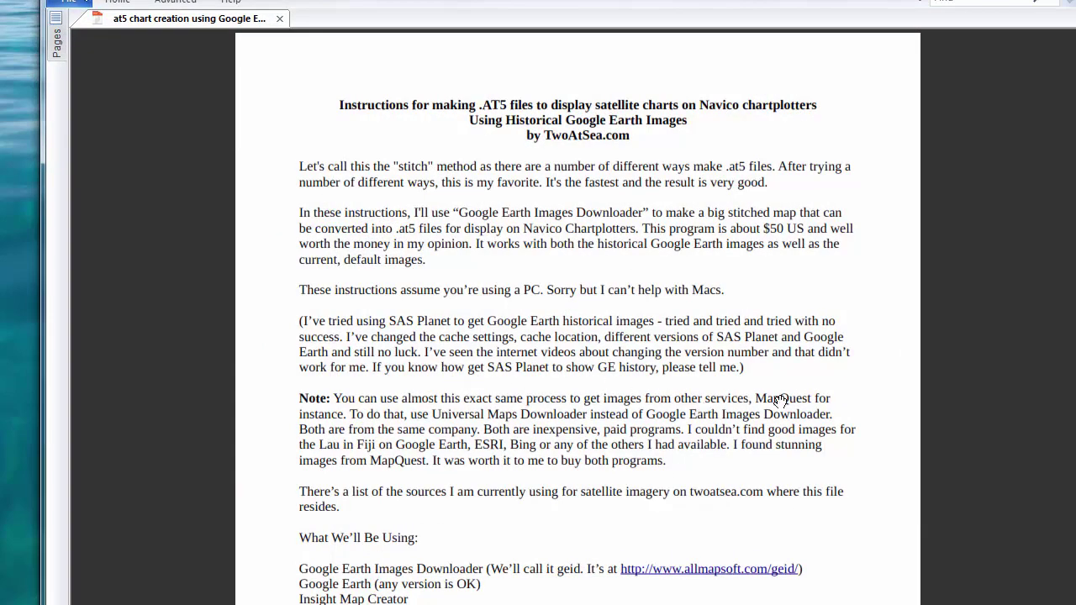
Step: Scroll the PDF guide down to Steps 5–6 (Insight Map Creator), then minimize Foxit Reader
{"action": "scroll", "coordinate": [780, 399], "scroll_direction": "down", "scroll_amount": 10}
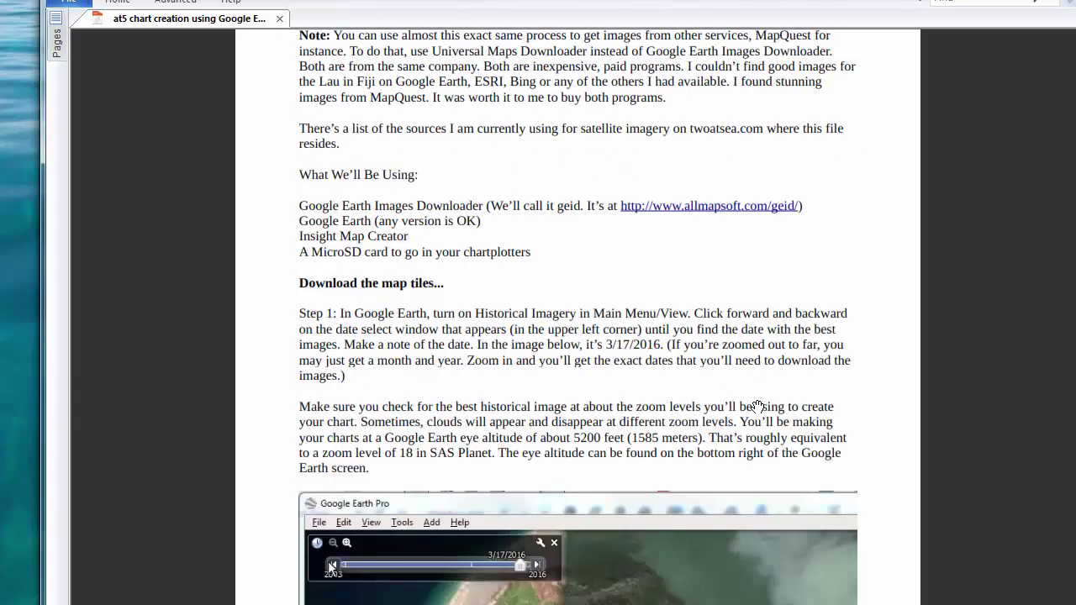
{"action": "scroll", "coordinate": [756, 402], "scroll_direction": "down", "scroll_amount": 13}
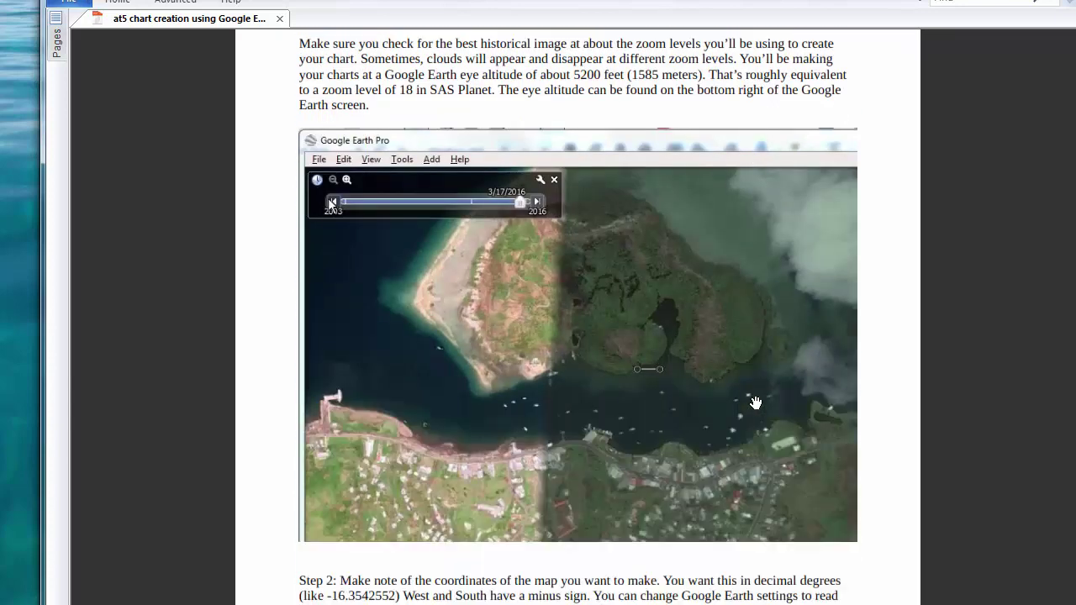
{"action": "scroll", "coordinate": [756, 402], "scroll_direction": "down", "scroll_amount": 1}
{"action": "scroll", "coordinate": [727, 363], "scroll_direction": "up", "scroll_amount": 4}
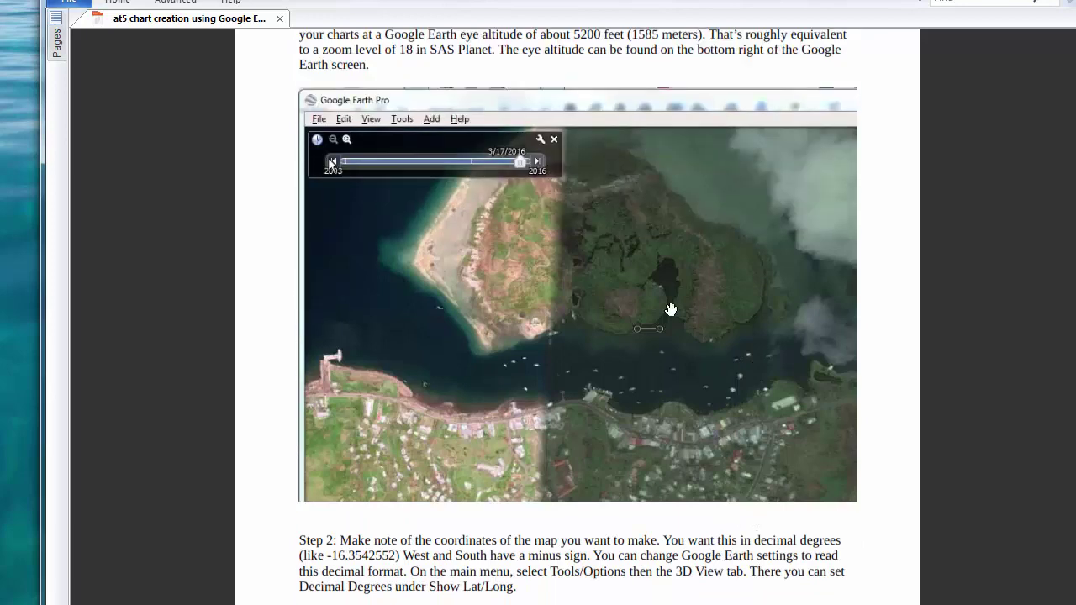
{"action": "scroll", "coordinate": [640, 377], "scroll_direction": "down", "scroll_amount": 14}
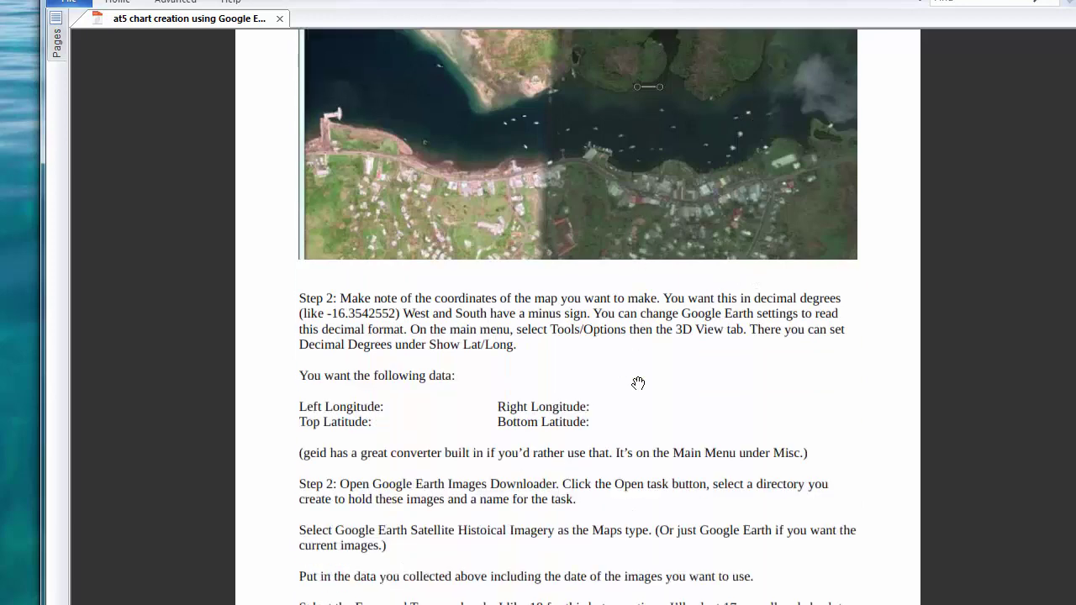
{"action": "scroll", "coordinate": [639, 385], "scroll_direction": "down", "scroll_amount": 16}
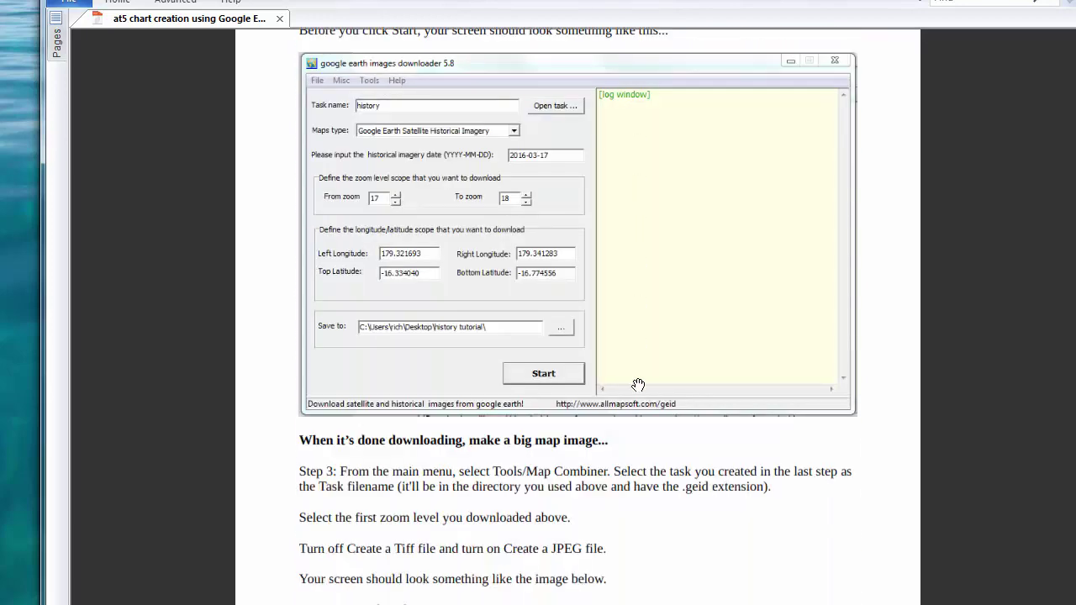
{"action": "scroll", "coordinate": [639, 385], "scroll_direction": "down", "scroll_amount": 18}
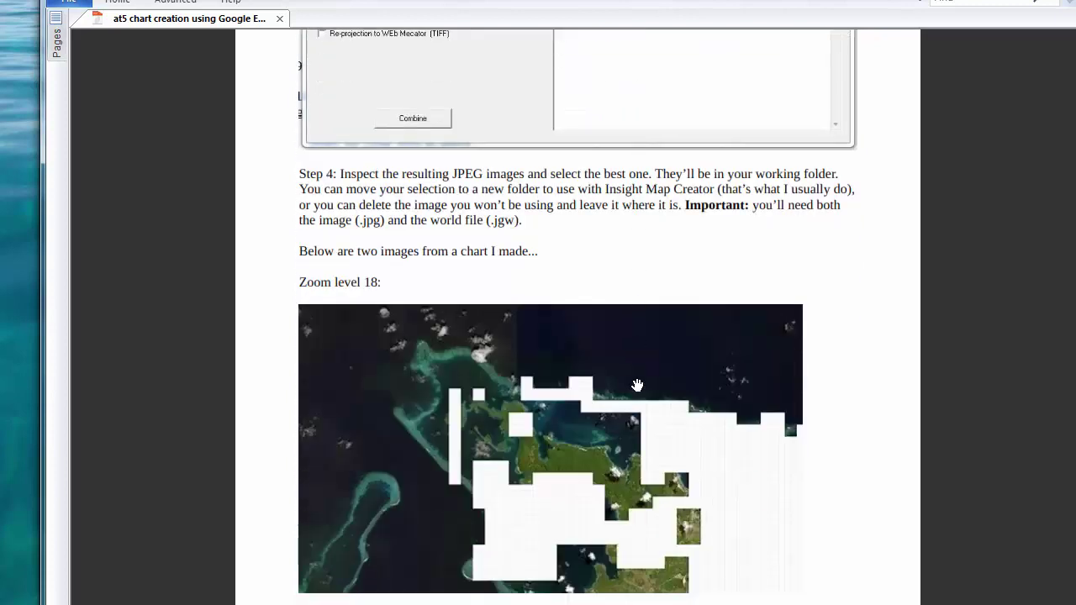
{"action": "scroll", "coordinate": [637, 385], "scroll_direction": "up", "scroll_amount": 4}
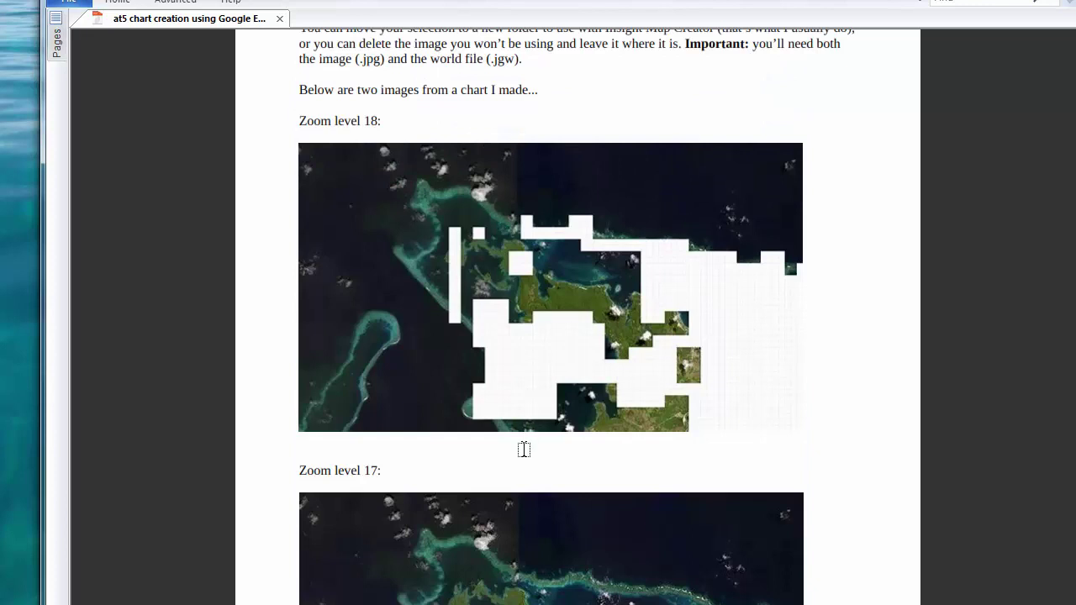
{"action": "scroll", "coordinate": [523, 446], "scroll_direction": "down", "scroll_amount": 6}
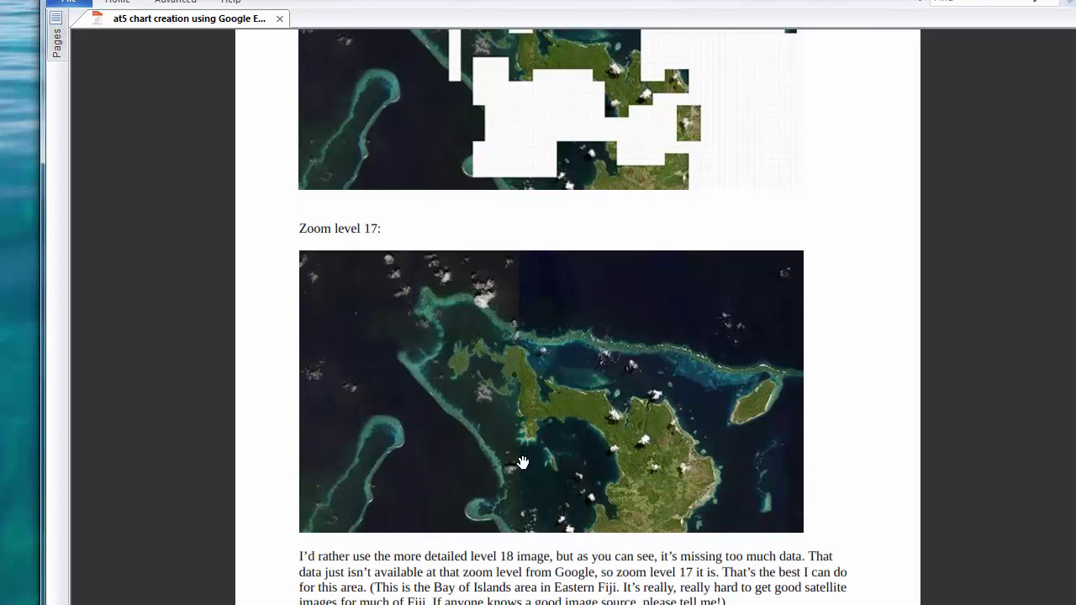
{"action": "scroll", "coordinate": [523, 463], "scroll_direction": "down", "scroll_amount": 12}
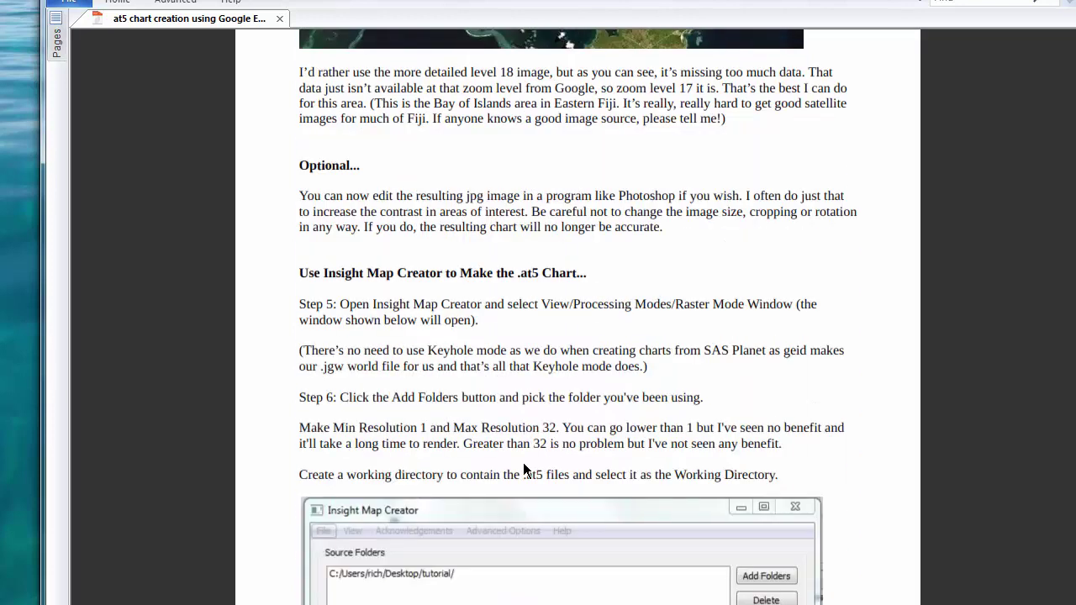
{"action": "scroll", "coordinate": [524, 463], "scroll_direction": "down", "scroll_amount": 3}
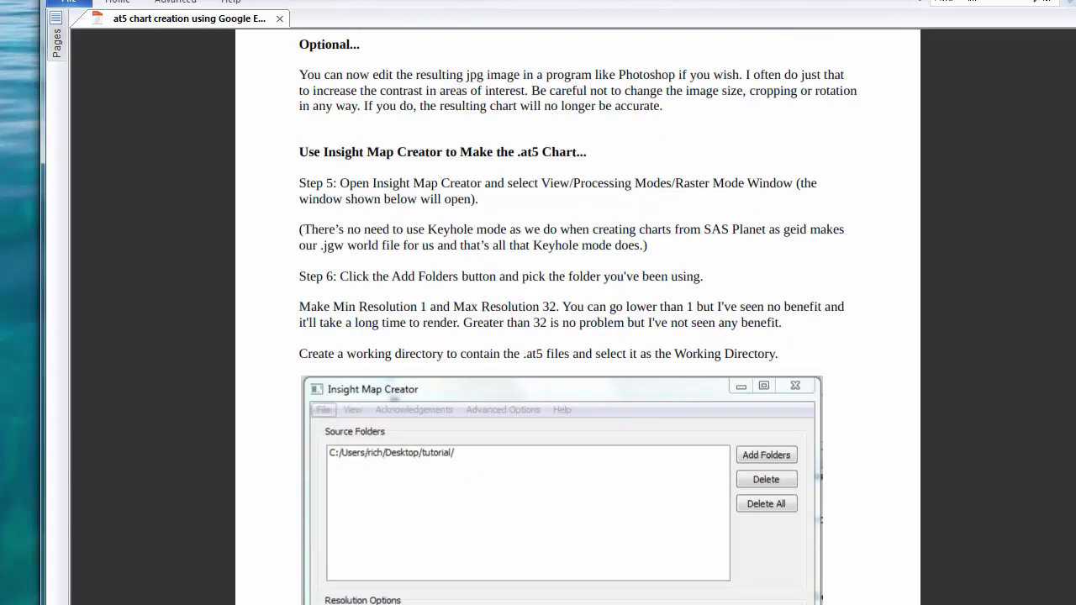
{"action": "key", "text": "super+Down"}
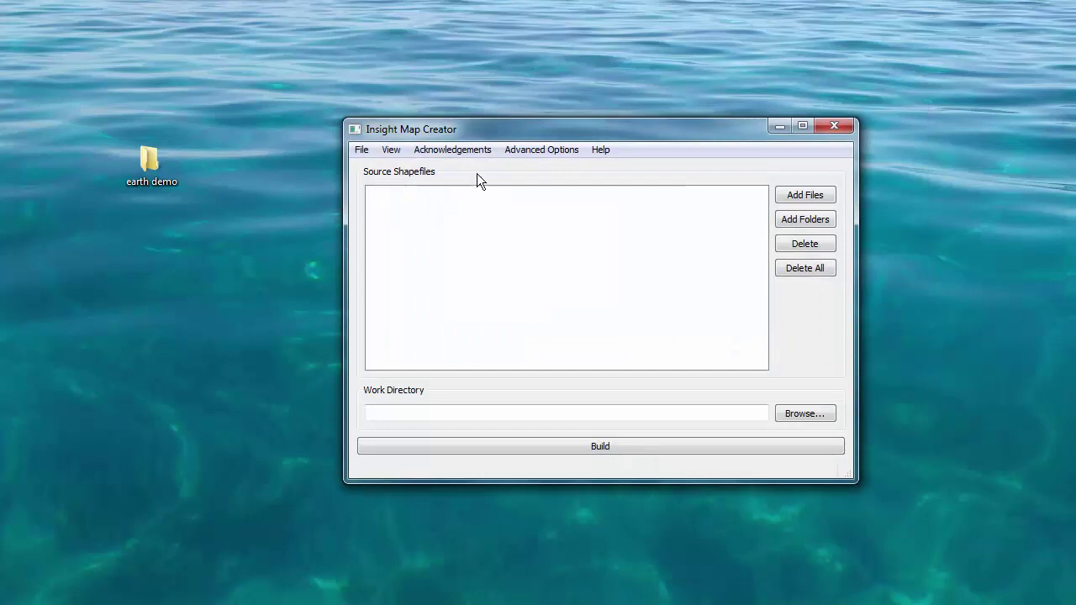
Step: Switch Insight Map Creator to Raster Mode through View > Processing Modes
{"action": "left_click", "coordinate": [391, 151]}
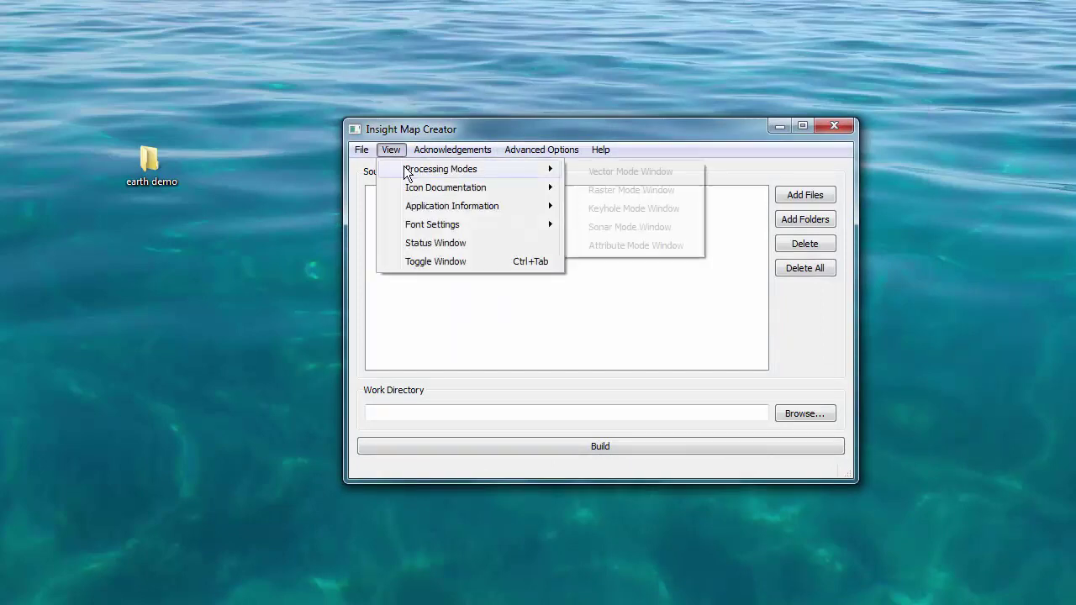
{"action": "mouse_move", "coordinate": [471, 187]}
{"action": "mouse_move", "coordinate": [538, 169]}
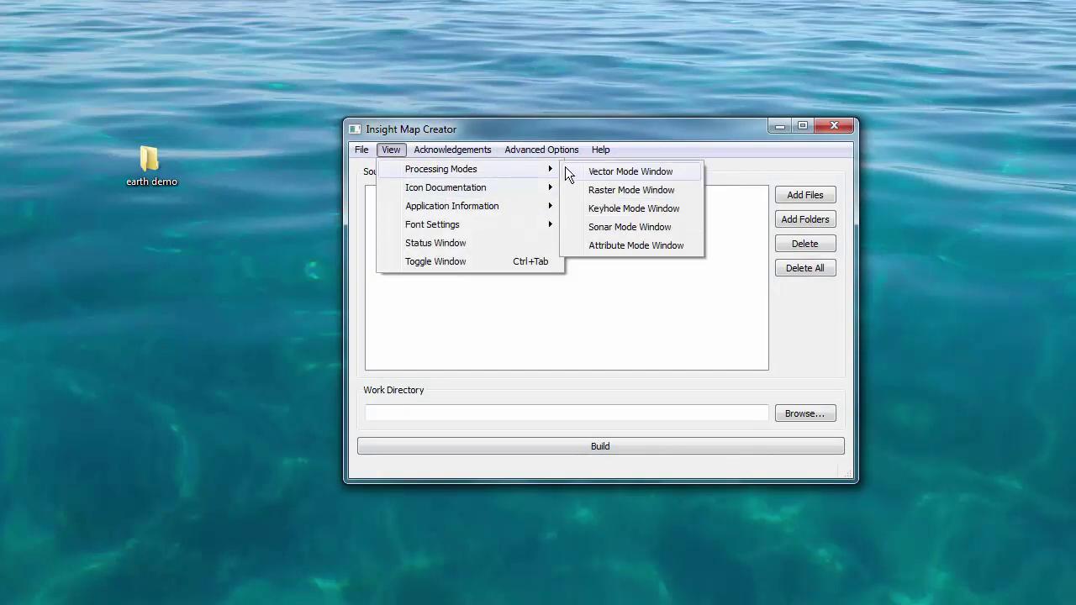
{"action": "left_click", "coordinate": [604, 192]}
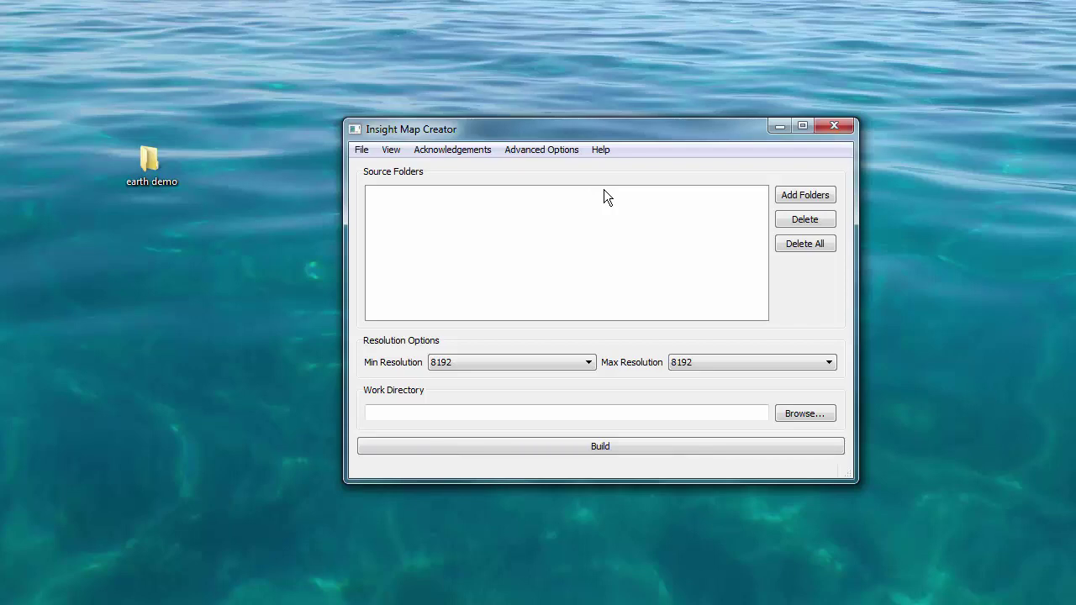
Step: Add the Desktop\earth demo folder as the image source folder
{"action": "left_click", "coordinate": [785, 194]}
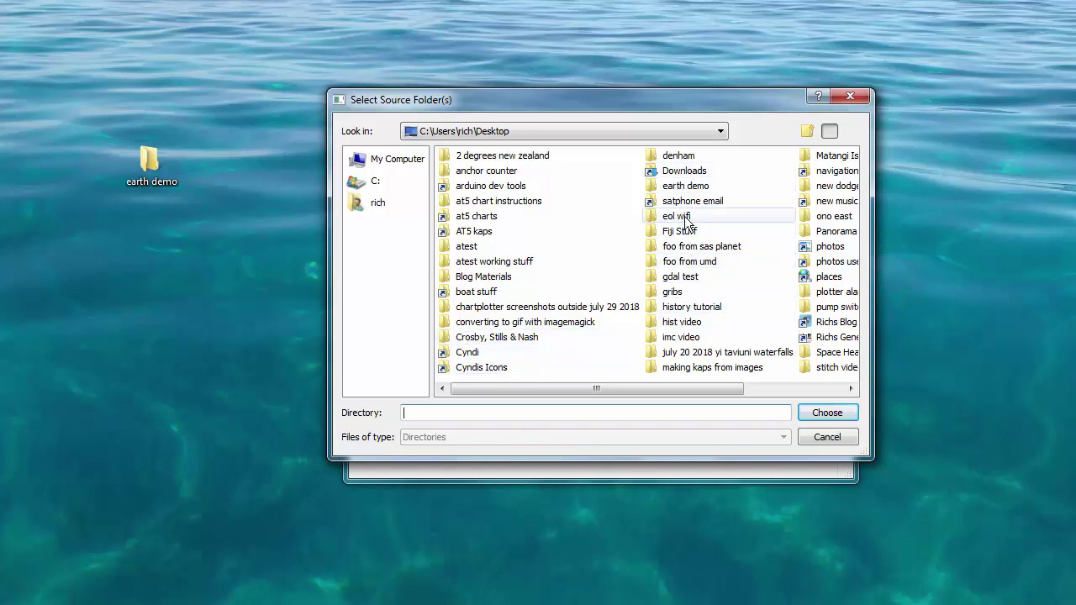
{"action": "double_click", "coordinate": [686, 188]}
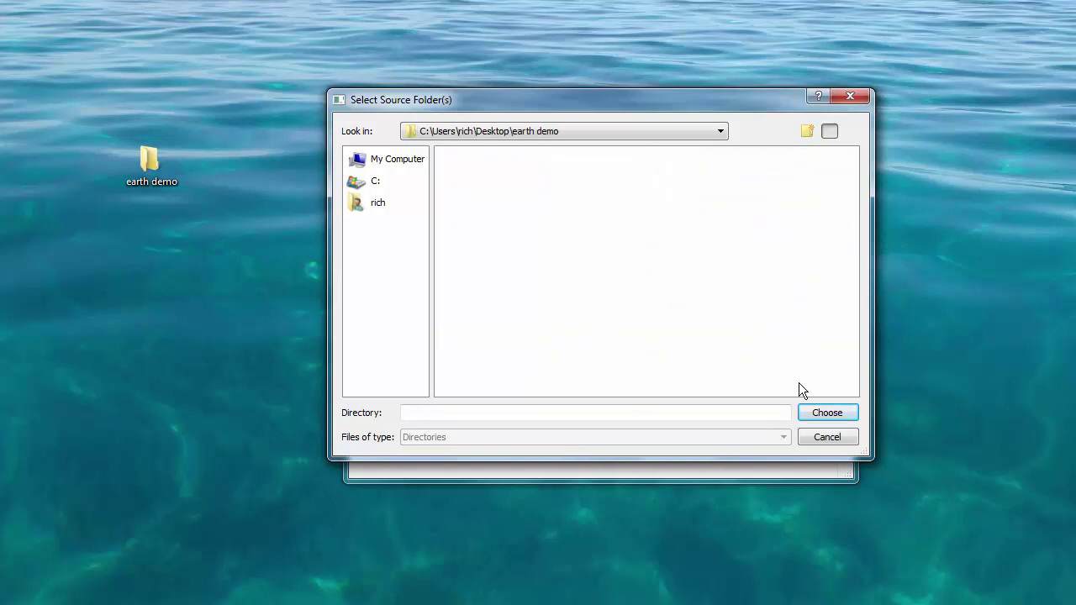
{"action": "left_click", "coordinate": [809, 413]}
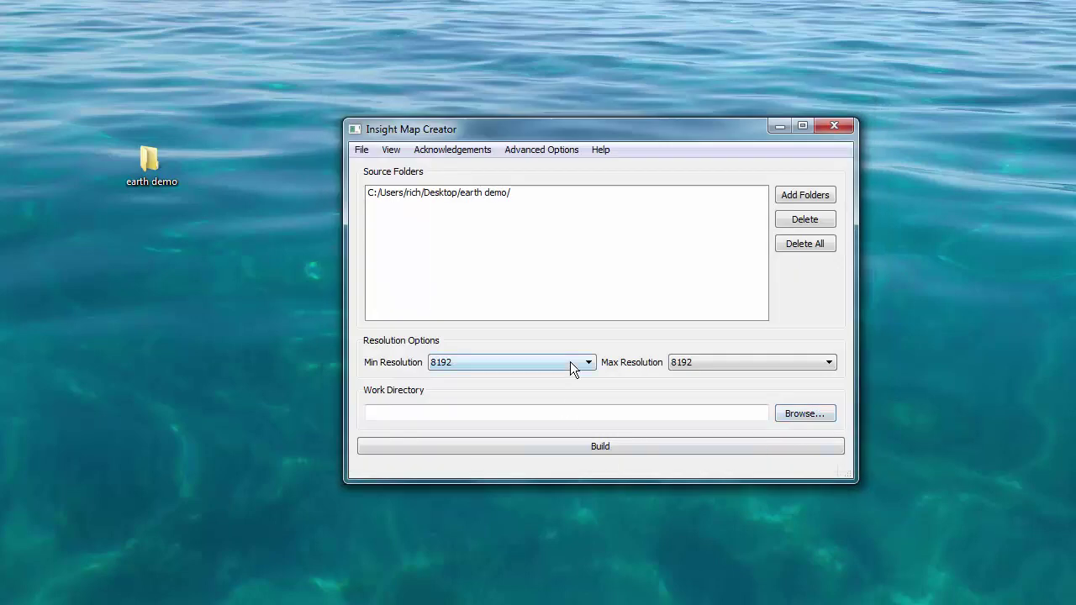
Step: Set Min Resolution to 1 and Max Resolution to 32
{"action": "left_click", "coordinate": [570, 367]}
{"action": "scroll", "coordinate": [488, 429], "scroll_direction": "down", "scroll_amount": 2}
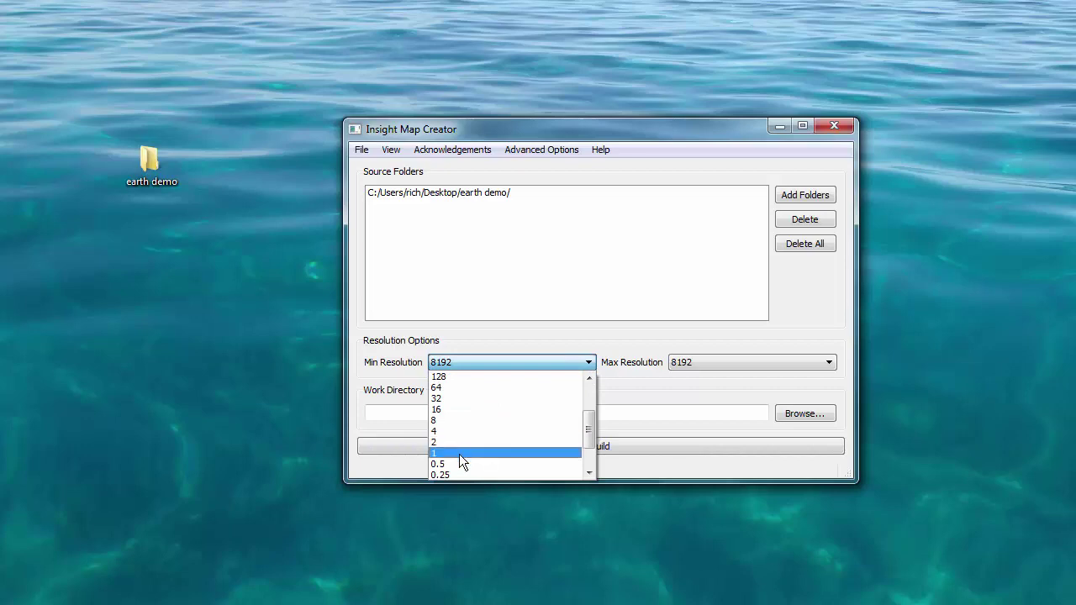
{"action": "left_click", "coordinate": [459, 453]}
{"action": "left_click", "coordinate": [690, 367]}
{"action": "scroll", "coordinate": [688, 408], "scroll_direction": "down", "scroll_amount": 1}
{"action": "left_click", "coordinate": [684, 432]}
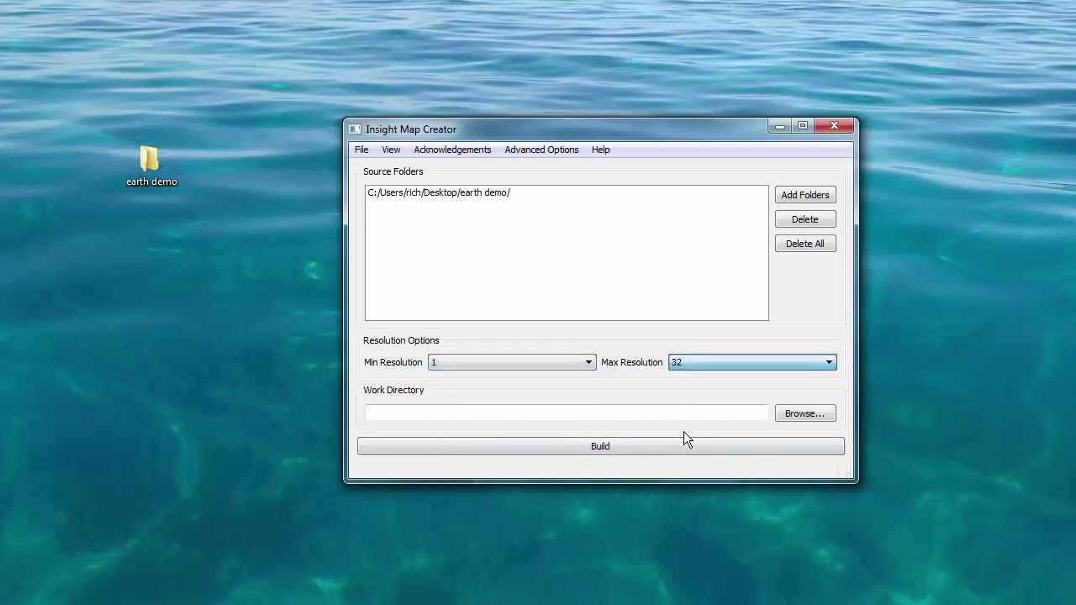
{"action": "left_click", "coordinate": [791, 414]}
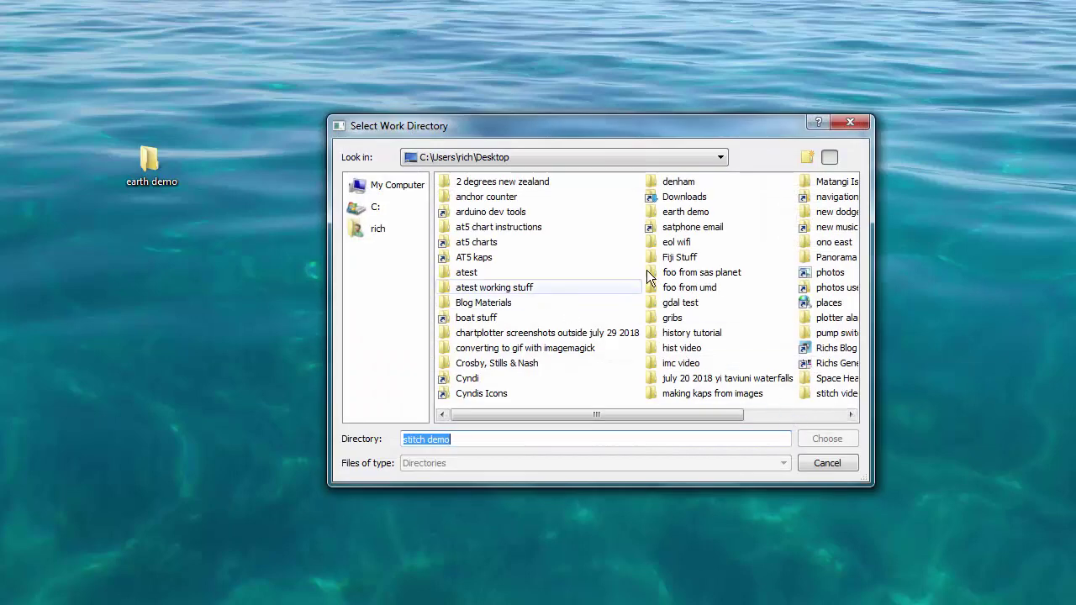
Step: Create a new 'working' folder inside earth demo and make it the work directory
{"action": "left_click", "coordinate": [681, 214]}
{"action": "double_click", "coordinate": [681, 213]}
{"action": "right_click", "coordinate": [584, 241]}
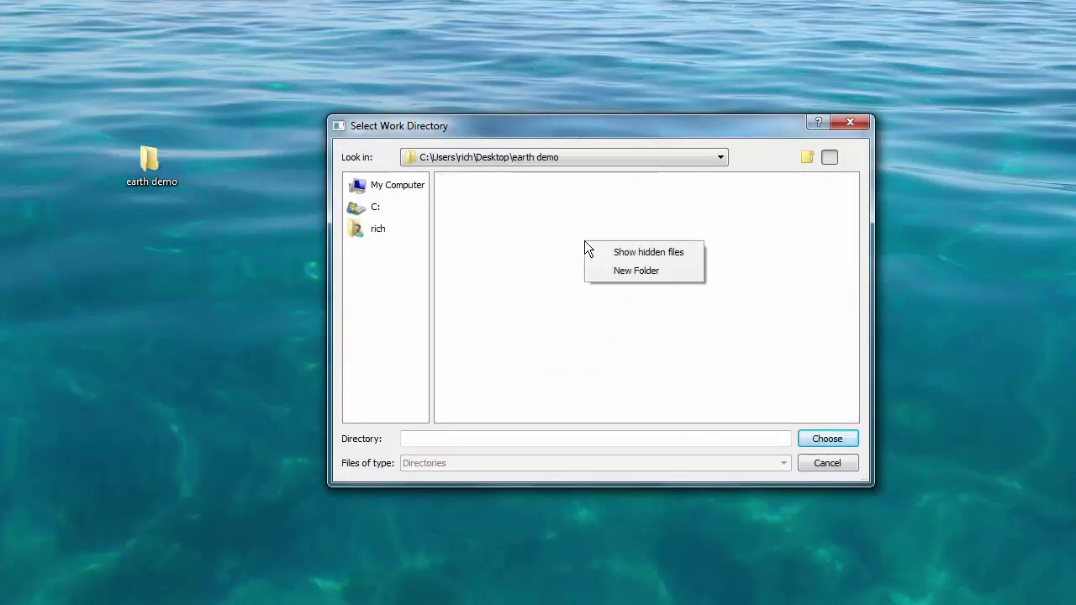
{"action": "left_click", "coordinate": [620, 273]}
{"action": "type", "text": "working"}
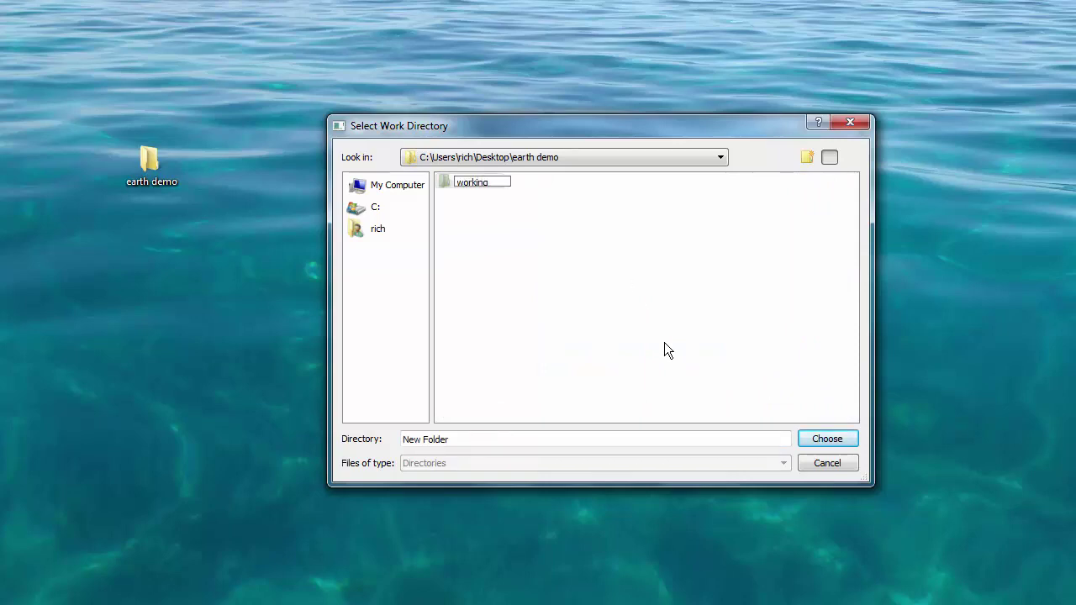
{"action": "left_click", "coordinate": [819, 445]}
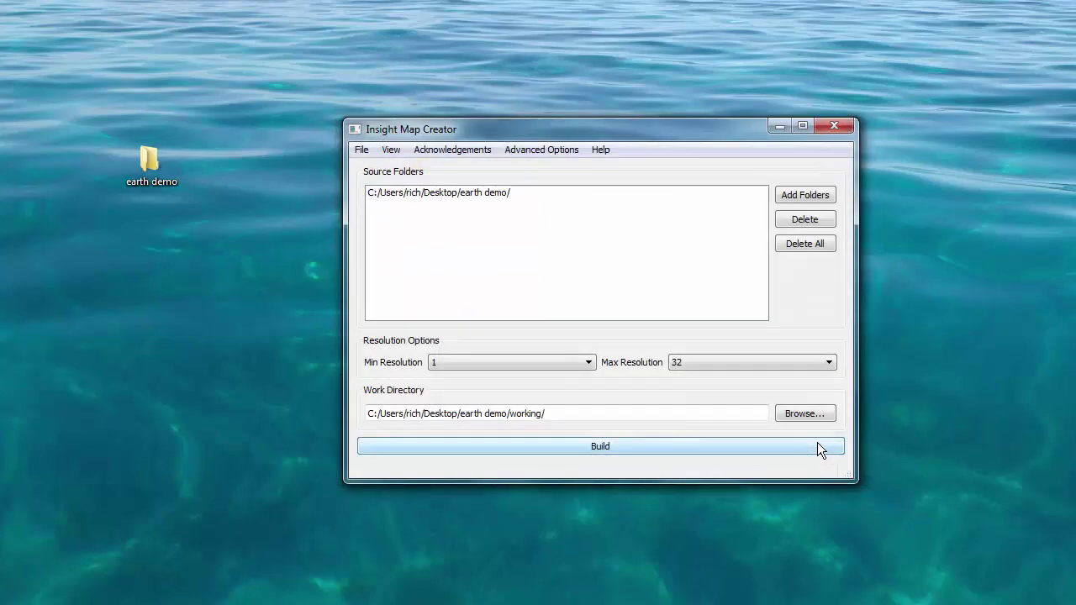
Step: Set Atlas Version to 13 under Advanced Options > Atlas Options
{"action": "left_click", "coordinate": [534, 151]}
{"action": "mouse_move", "coordinate": [542, 172]}
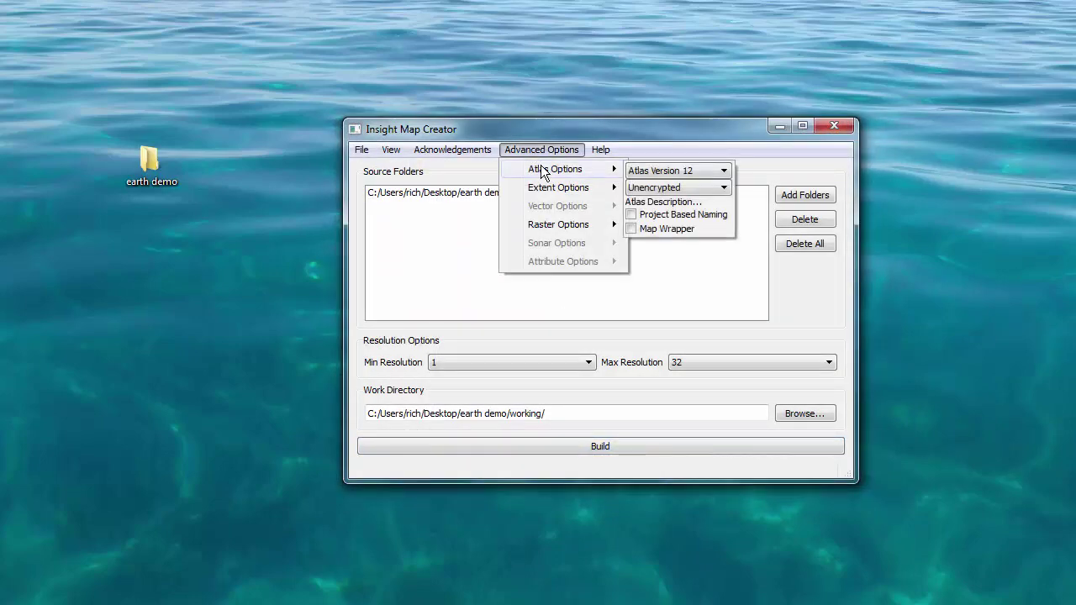
{"action": "left_click", "coordinate": [637, 172]}
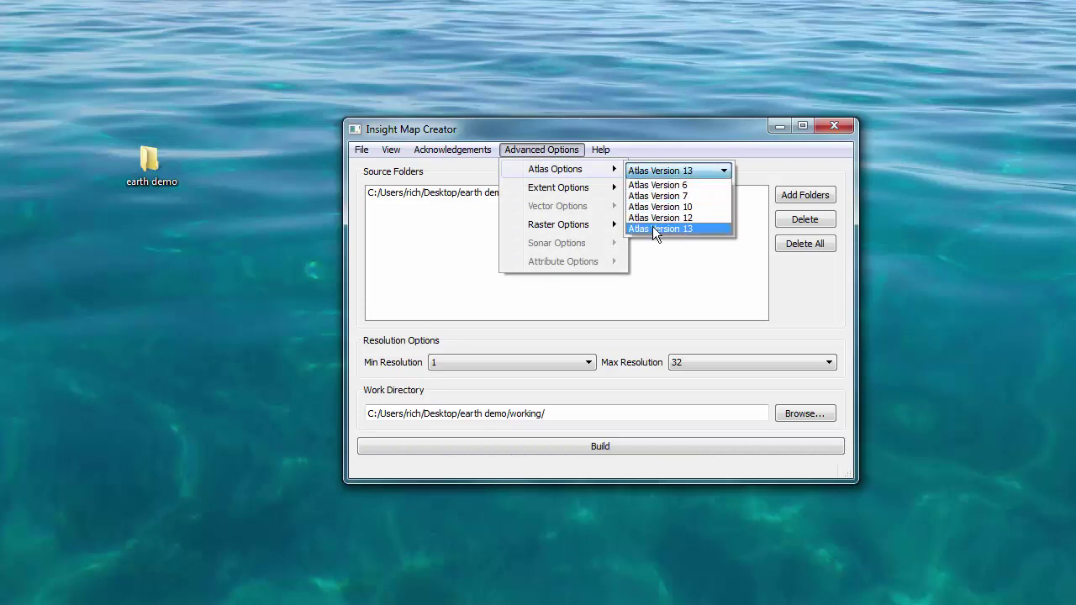
{"action": "left_click", "coordinate": [653, 226]}
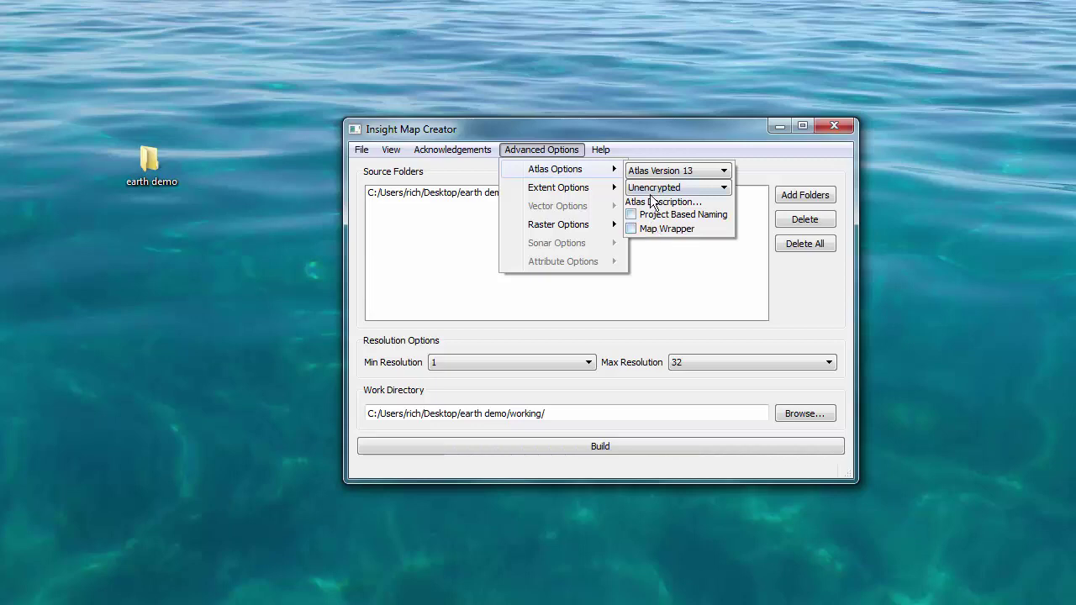
Step: Enter 'M=earth demo' as the atlas description, build the .at5 files, then close the program
{"action": "left_click", "coordinate": [651, 201]}
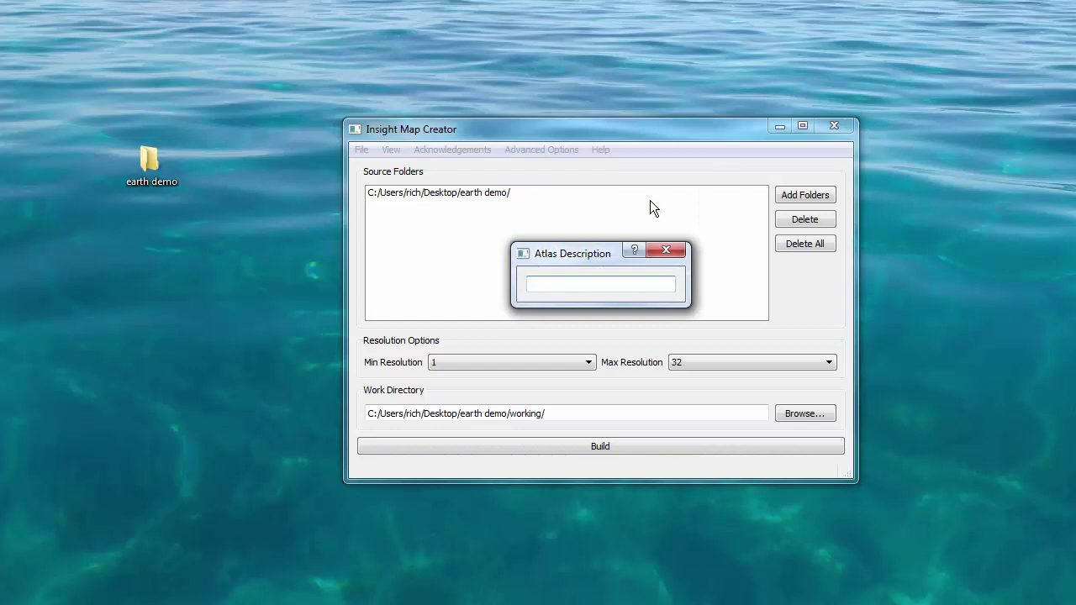
{"action": "type", "text": "M=earth demo"}
{"action": "left_click", "coordinate": [676, 251]}
{"action": "left_click", "coordinate": [635, 448]}
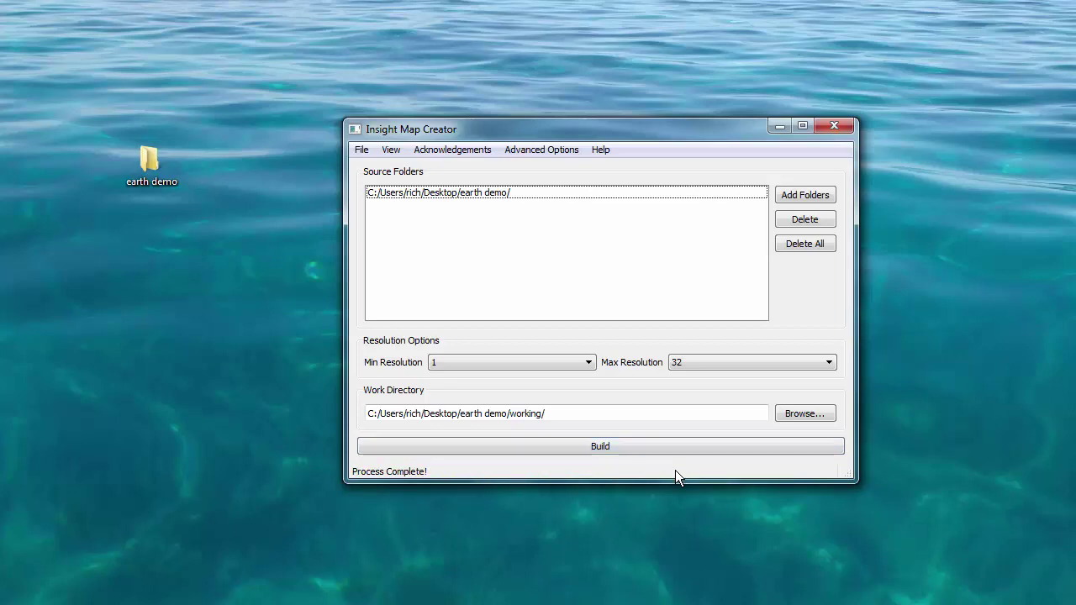
{"action": "left_click", "coordinate": [833, 126]}
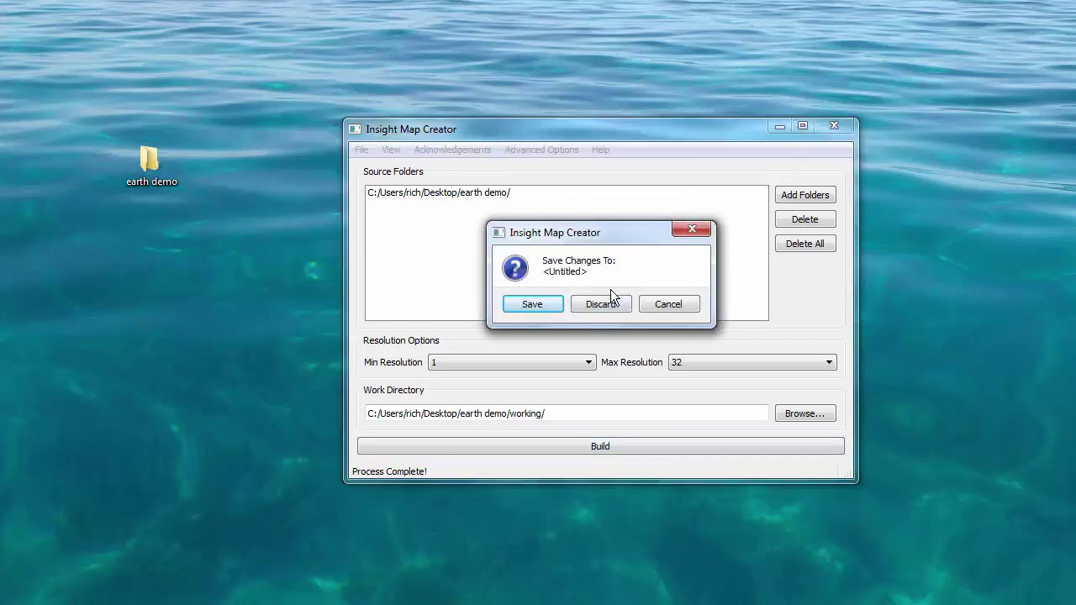
Step: Discard the unsaved project and open earth demo\working\BoundAT5s to see the six .at5 files
{"action": "left_click", "coordinate": [604, 306]}
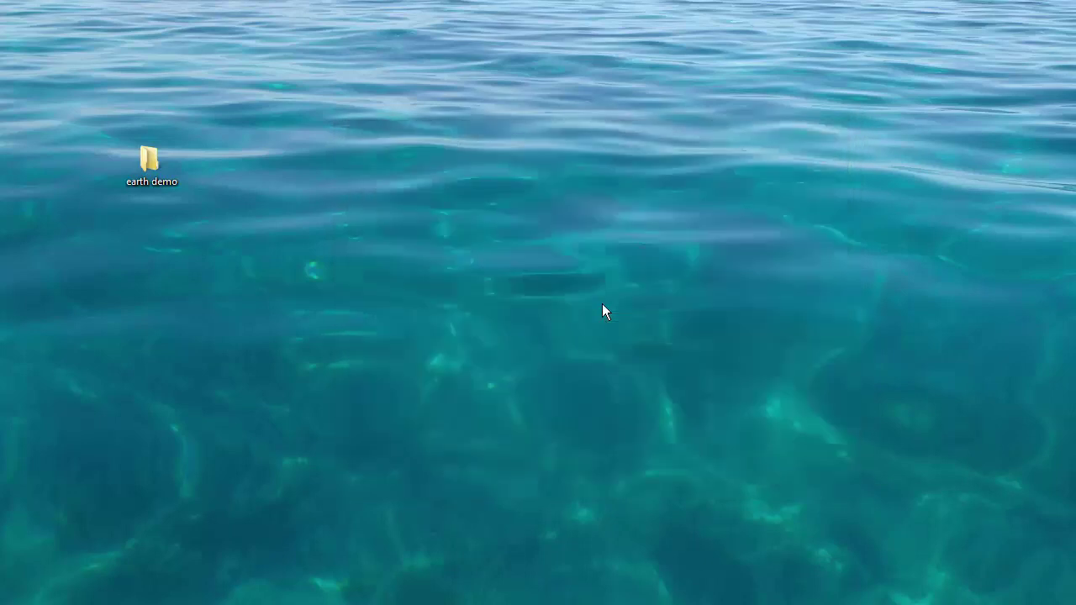
{"action": "double_click", "coordinate": [135, 173]}
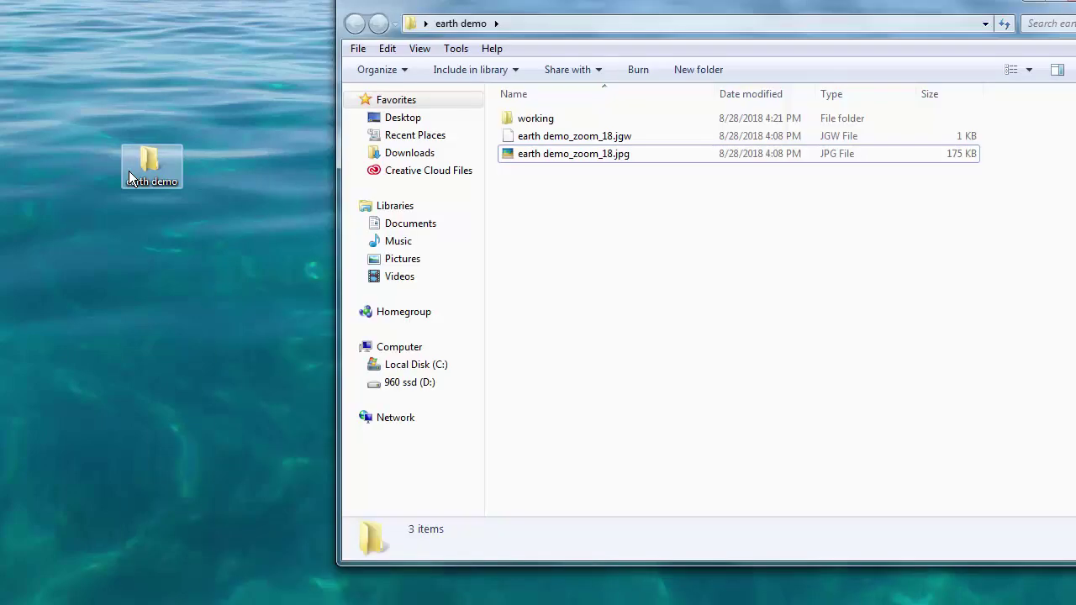
{"action": "double_click", "coordinate": [530, 120]}
{"action": "double_click", "coordinate": [531, 122]}
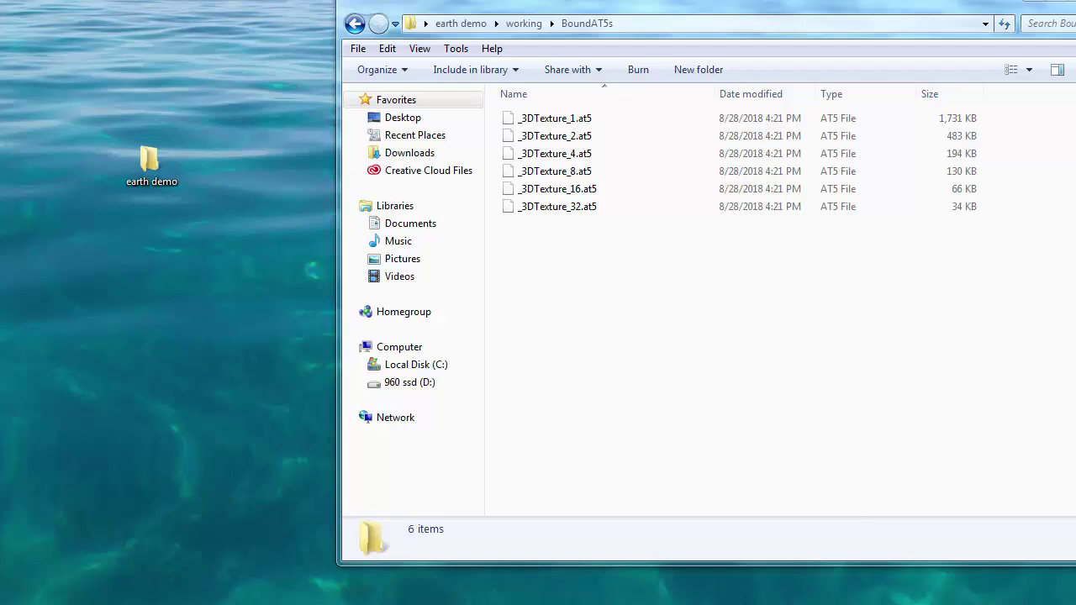
Step: Return to MapQuest in Chrome and zoom in on Savusavu harbour to 50 m scale
{"action": "key", "text": "alt+Tab"}
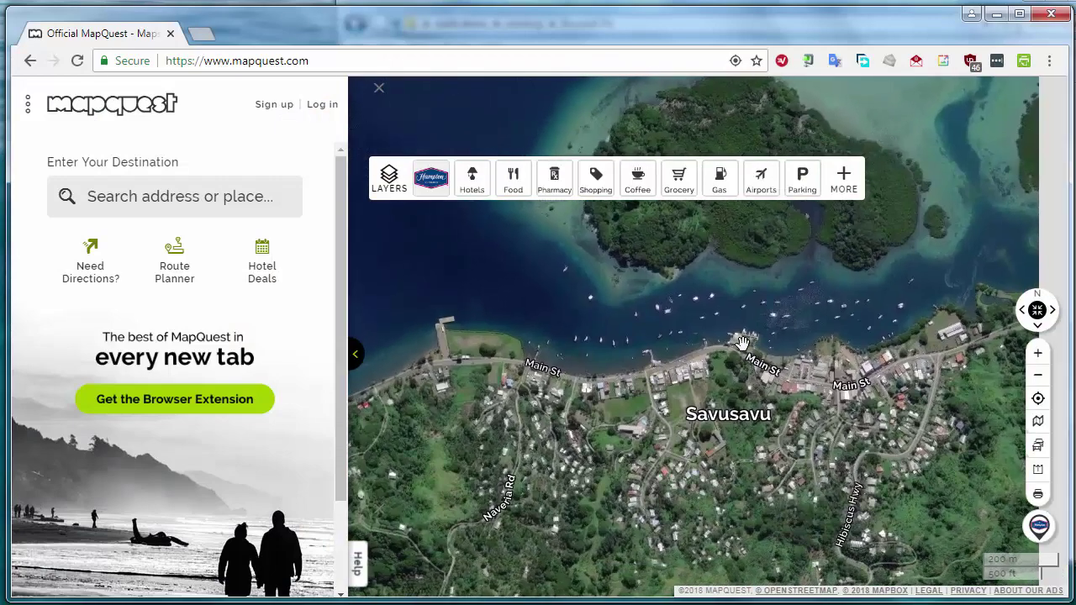
{"action": "scroll", "coordinate": [743, 342], "scroll_direction": "up", "scroll_amount": 1}
{"action": "scroll", "coordinate": [684, 351], "scroll_direction": "up", "scroll_amount": 1}
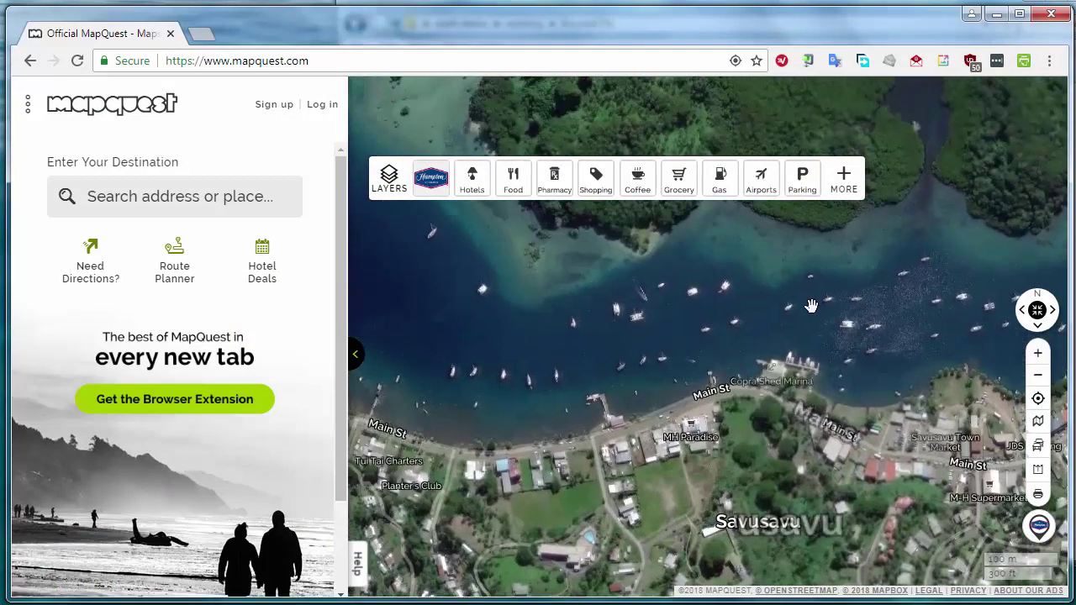
{"action": "scroll", "coordinate": [699, 379], "scroll_direction": "up", "scroll_amount": 2}
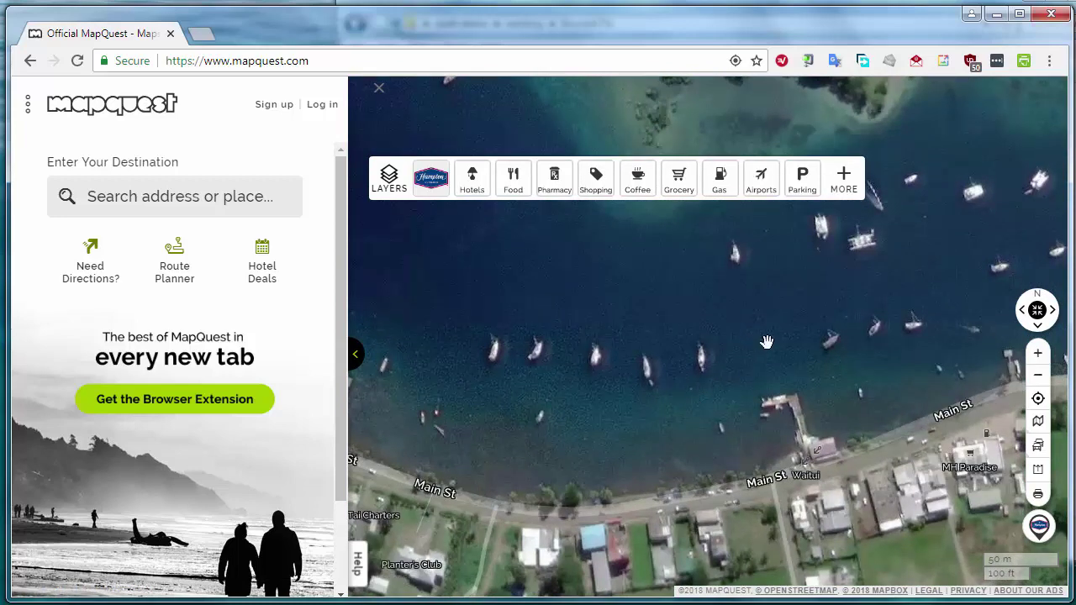
Step: Pan east along the anchorage toward Copra Shed Marina, then back west along the shore
{"action": "key", "text": "Right"}
{"action": "key", "text": "Up"}
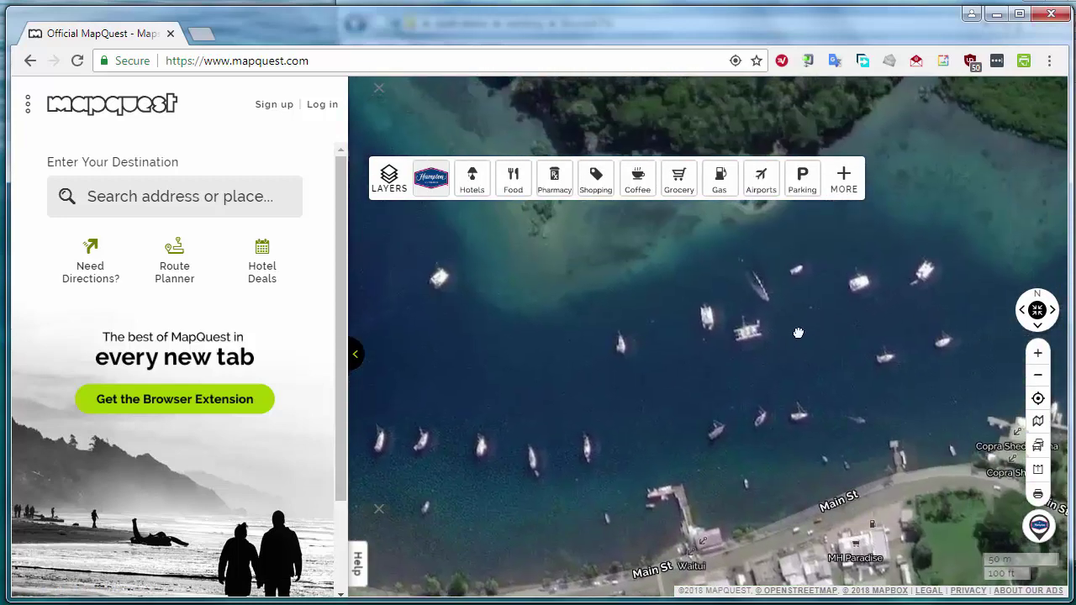
{"action": "key", "text": "Right"}
{"action": "key", "text": "Up"}
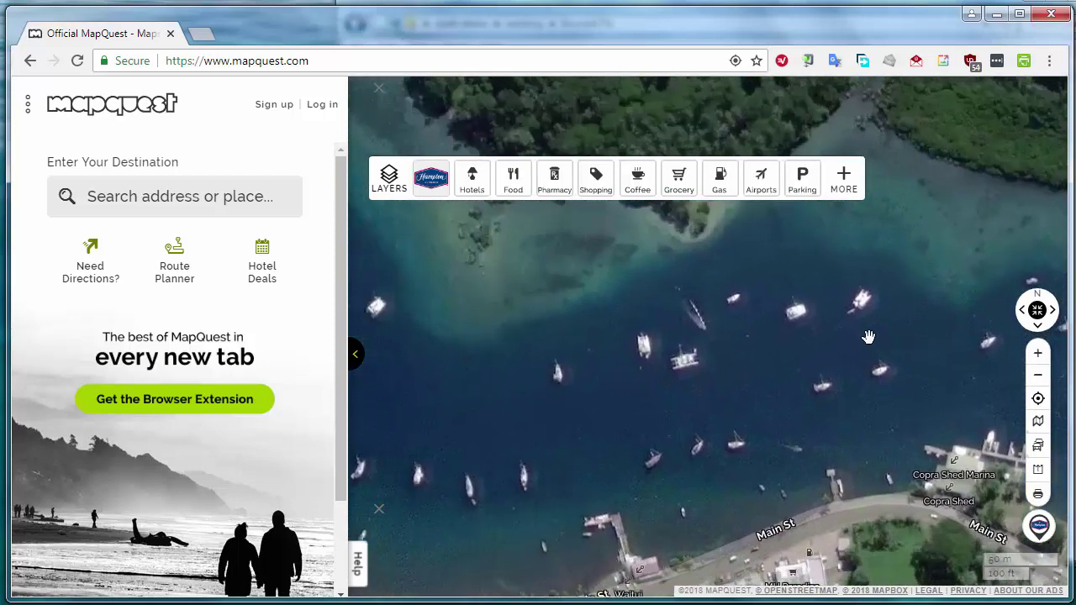
{"action": "key", "text": "Right"}
{"action": "key", "text": "Up"}
{"action": "key", "text": "Right"}
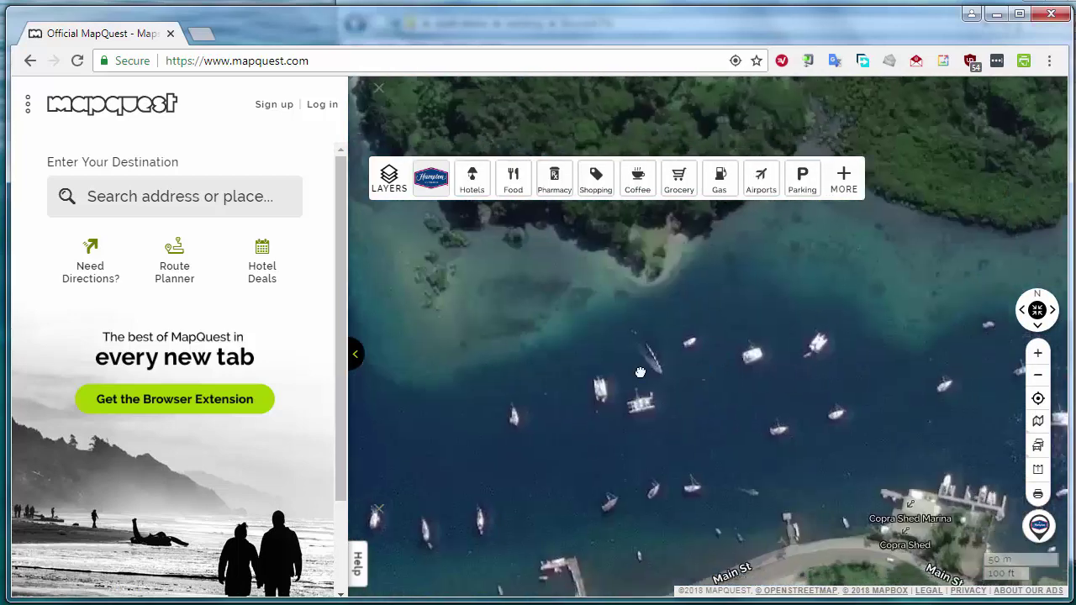
{"action": "key", "text": "Right"}
{"action": "key", "text": "Right"}
{"action": "key", "text": "Right"}
{"action": "key", "text": "Up"}
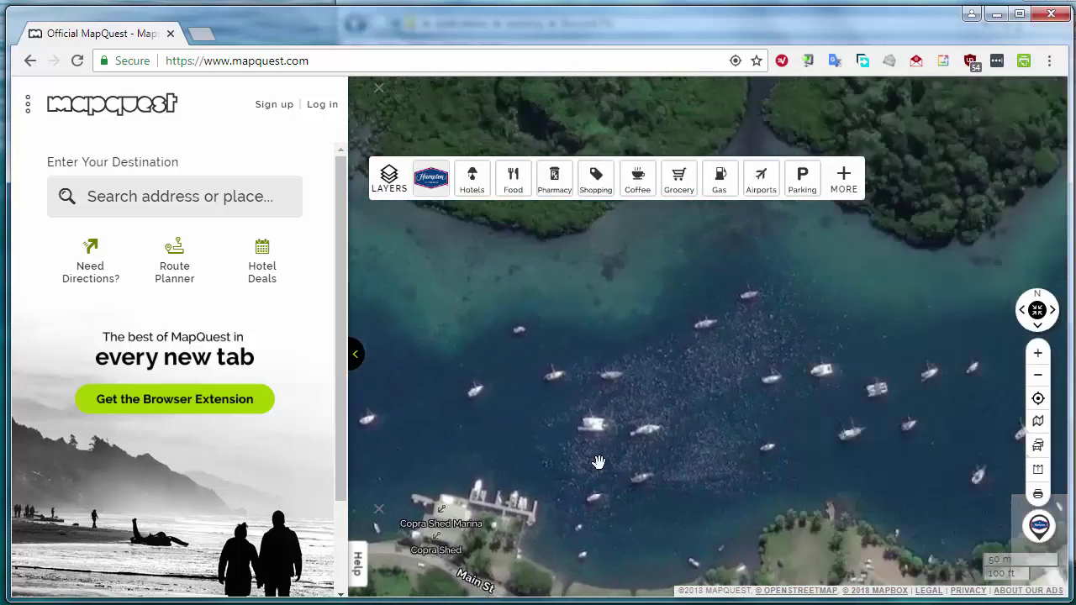
{"action": "left_click_drag", "start_coordinate": [610, 406], "coordinate": [902, 373]}
{"action": "key", "text": "Left"}
{"action": "key", "text": "Left"}
{"action": "key", "text": "Left"}
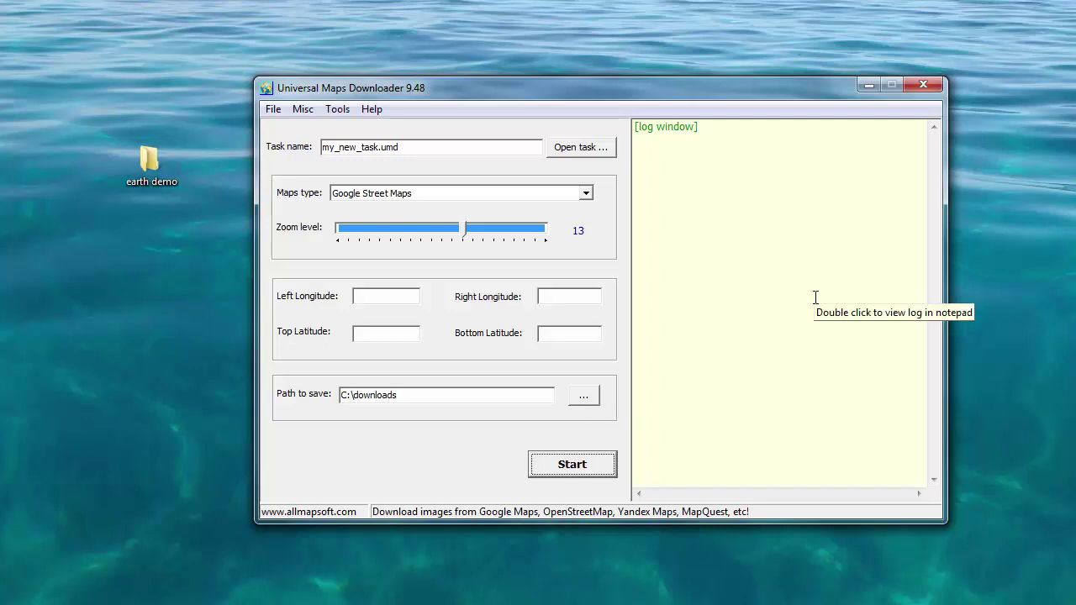
Step: Load the saved 'mq savusavu' download task
{"action": "left_click", "coordinate": [582, 148]}
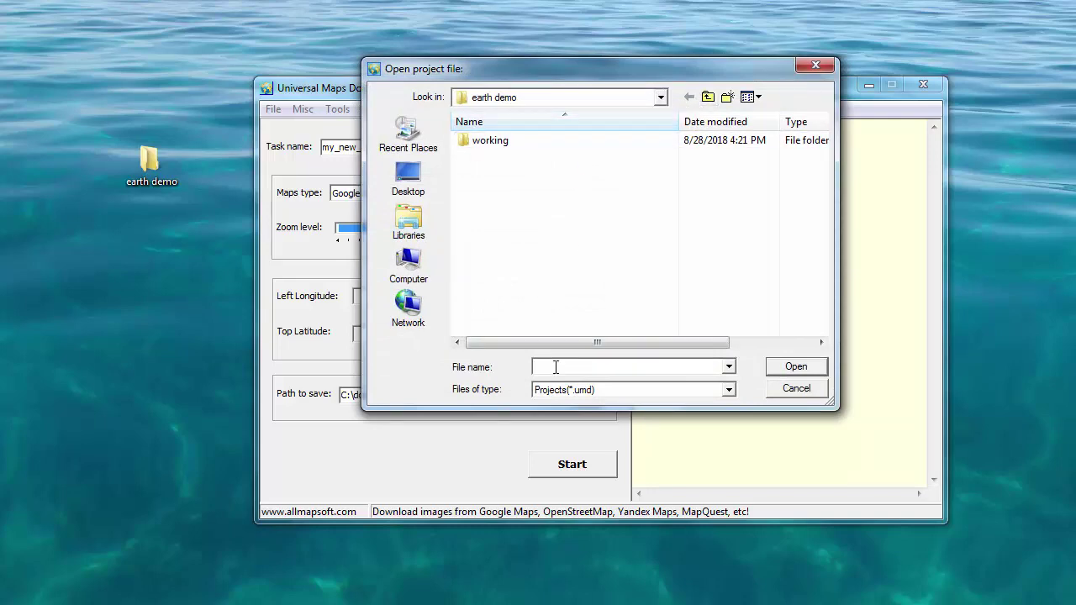
{"action": "type", "text": "mq savusavu"}
{"action": "left_click", "coordinate": [802, 372]}
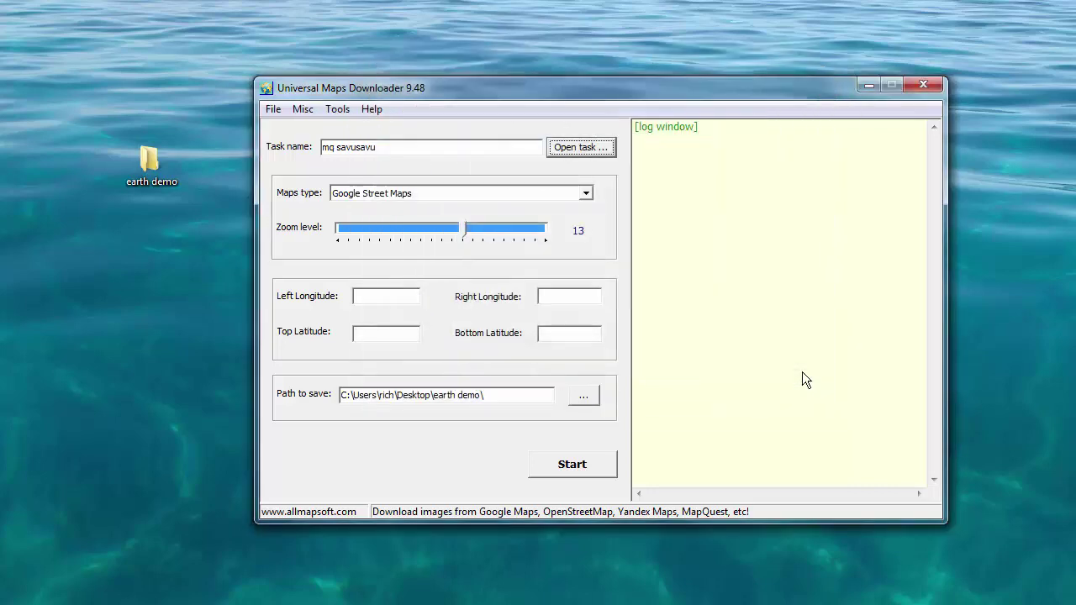
Step: Set MapQuest satellite at zoom level 18 and paste in the harbour's bounding coordinates
{"action": "left_click", "coordinate": [586, 193]}
{"action": "scroll", "coordinate": [389, 332], "scroll_direction": "down", "scroll_amount": 3}
{"action": "scroll", "coordinate": [390, 335], "scroll_direction": "down", "scroll_amount": 1}
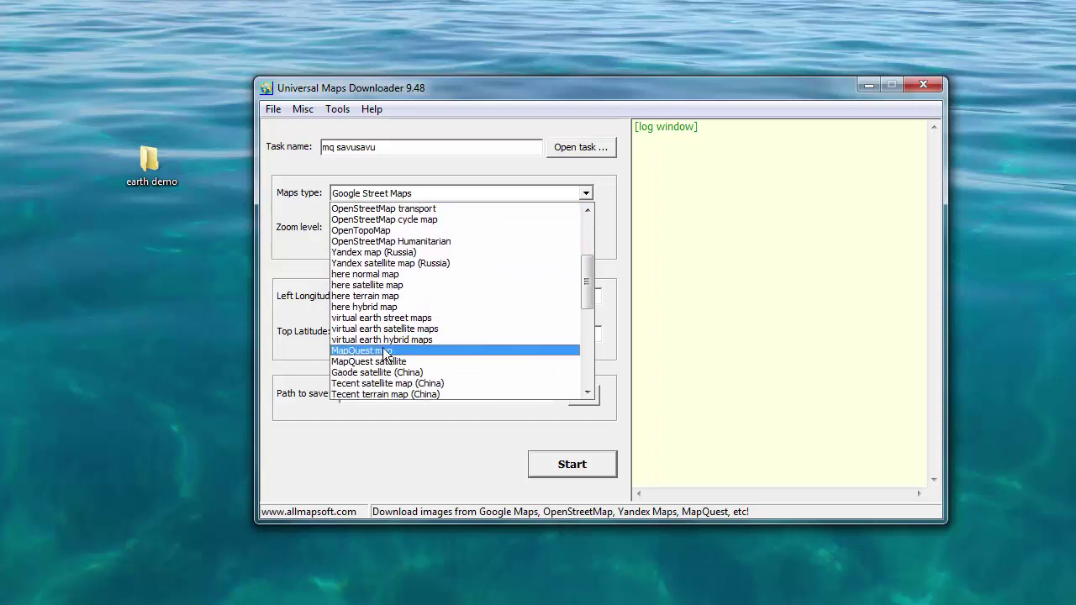
{"action": "left_click", "coordinate": [381, 362]}
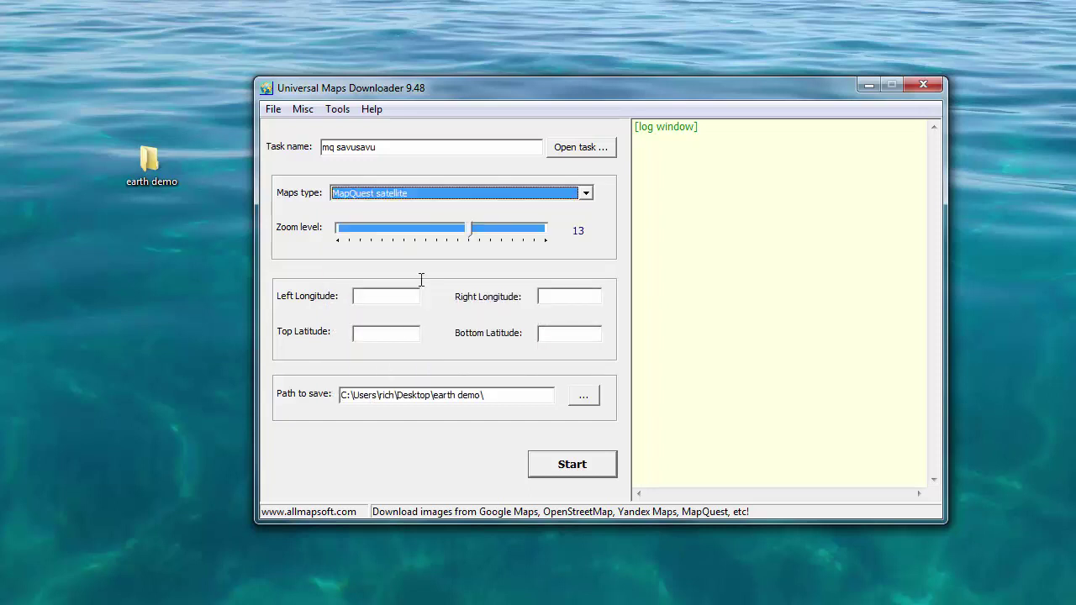
{"action": "left_click_drag", "start_coordinate": [468, 228], "coordinate": [517, 225]}
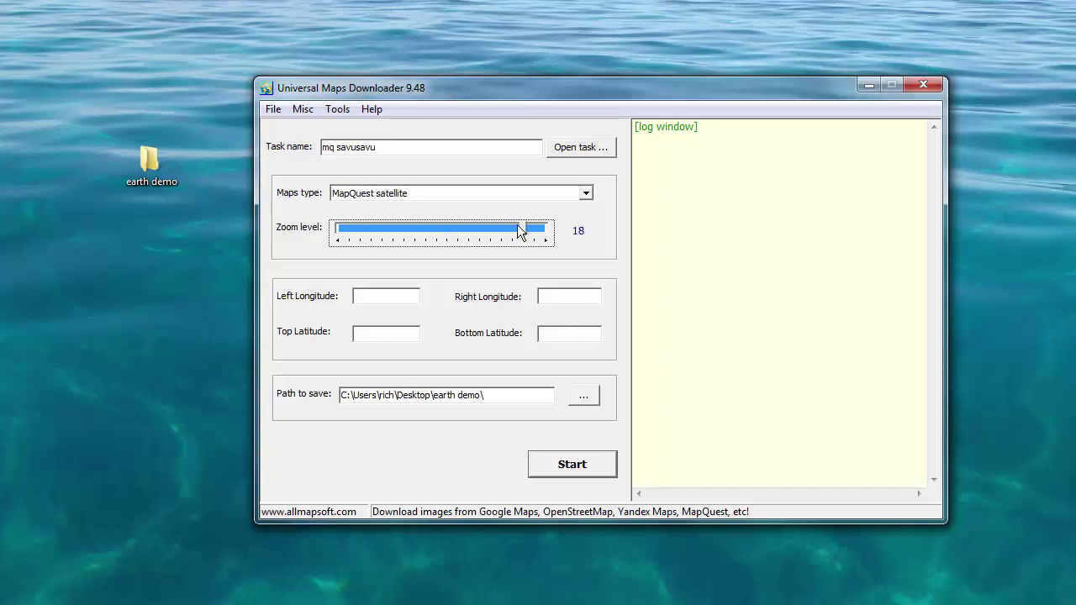
{"action": "left_click", "coordinate": [382, 297]}
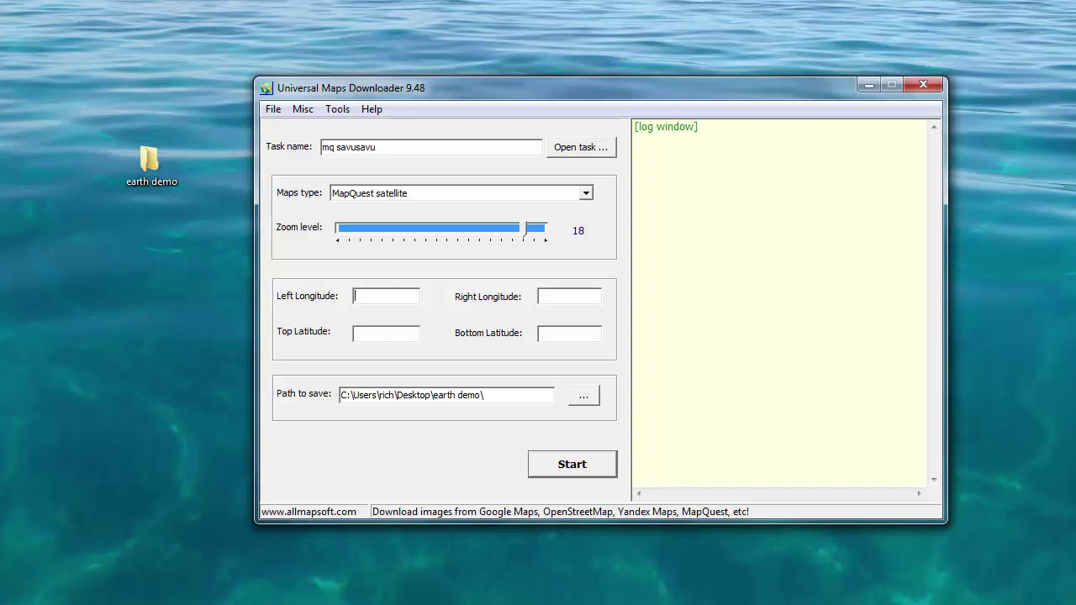
{"action": "type", "text": "179.323119 179.340284 -16.773274 -16.779766"}
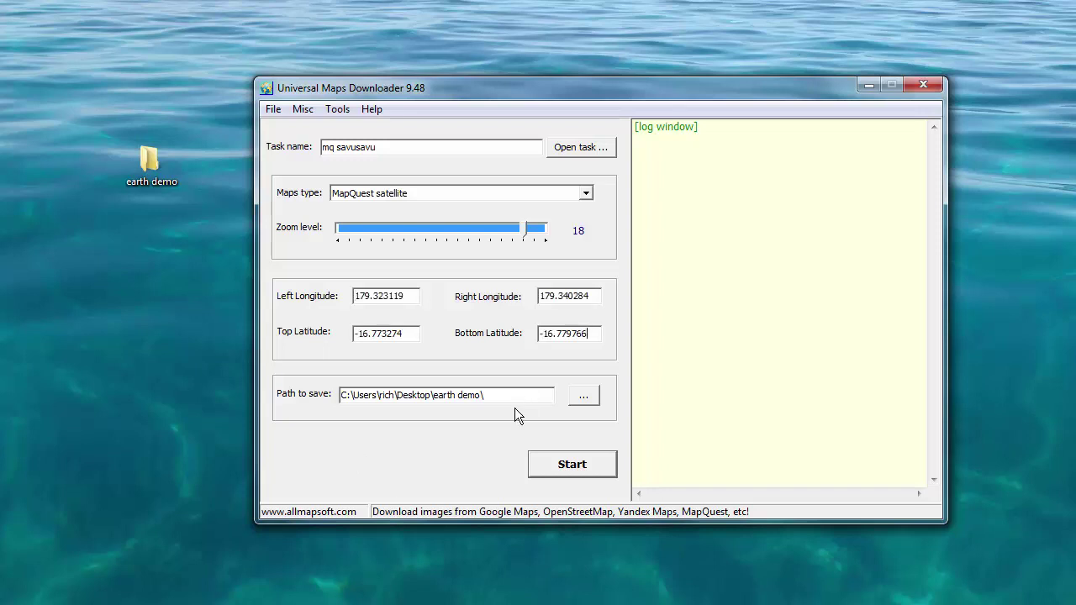
Step: Download the 78 MapQuest satellite tiles and load mq savusavu.umd into the Map Combiner
{"action": "left_click", "coordinate": [540, 463]}
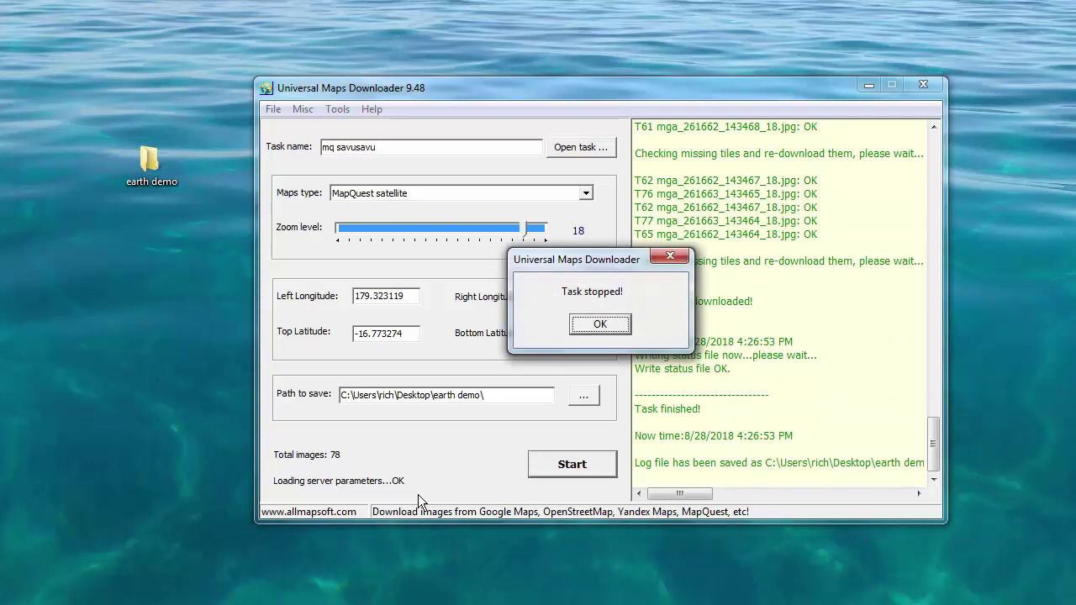
{"action": "left_click", "coordinate": [598, 326]}
{"action": "left_click", "coordinate": [337, 109]}
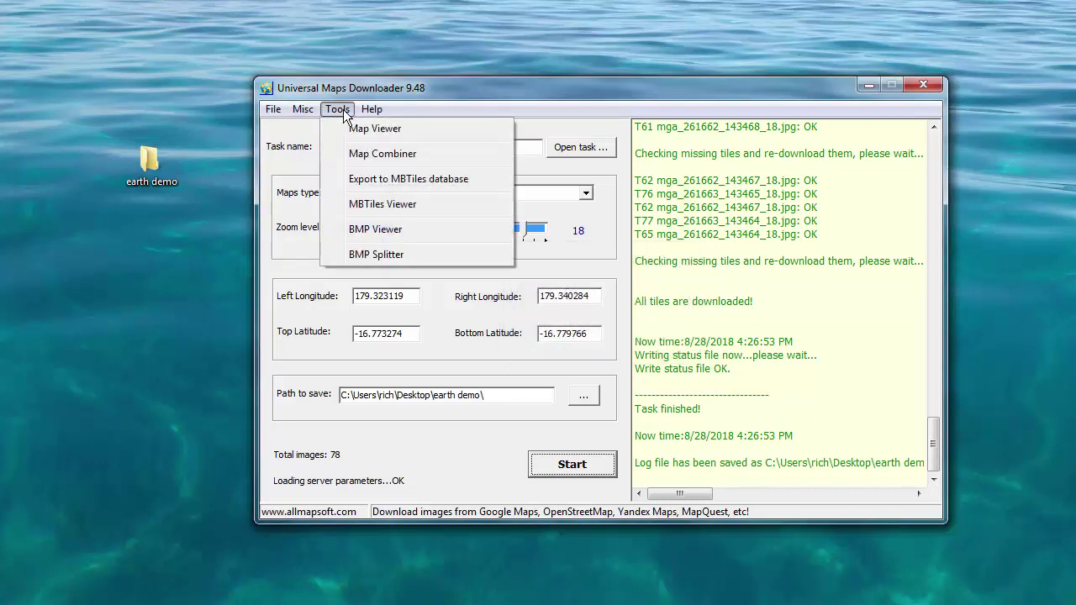
{"action": "left_click", "coordinate": [348, 155]}
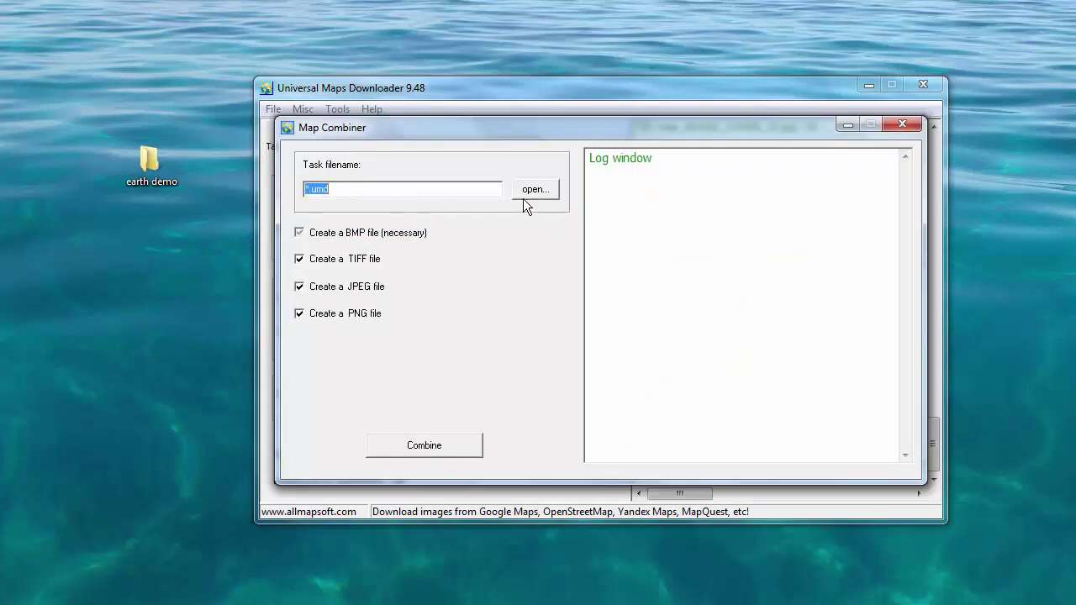
{"action": "left_click", "coordinate": [523, 196]}
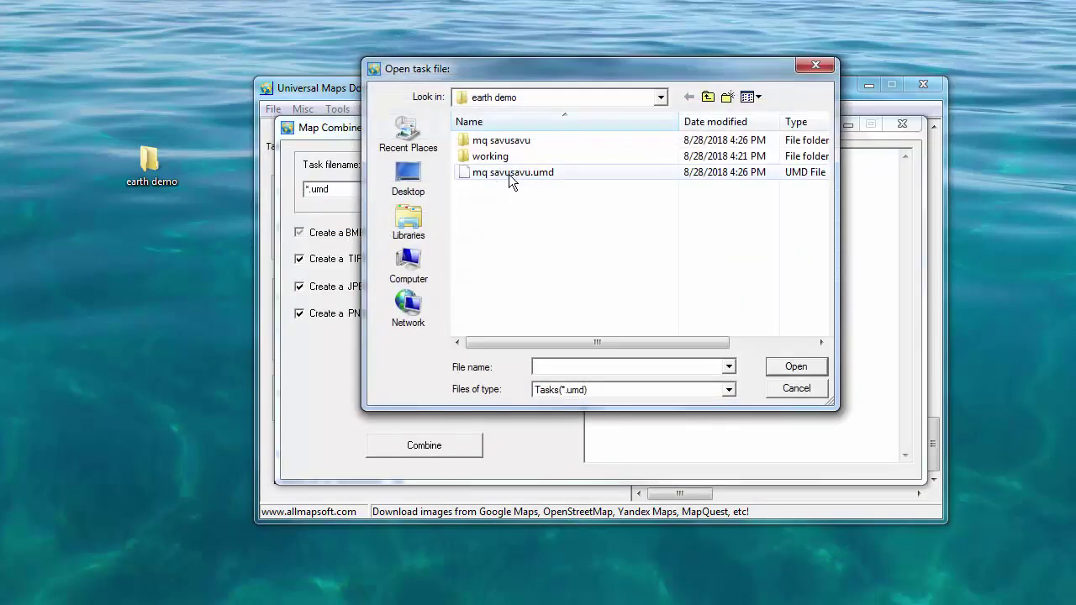
{"action": "double_click", "coordinate": [510, 176]}
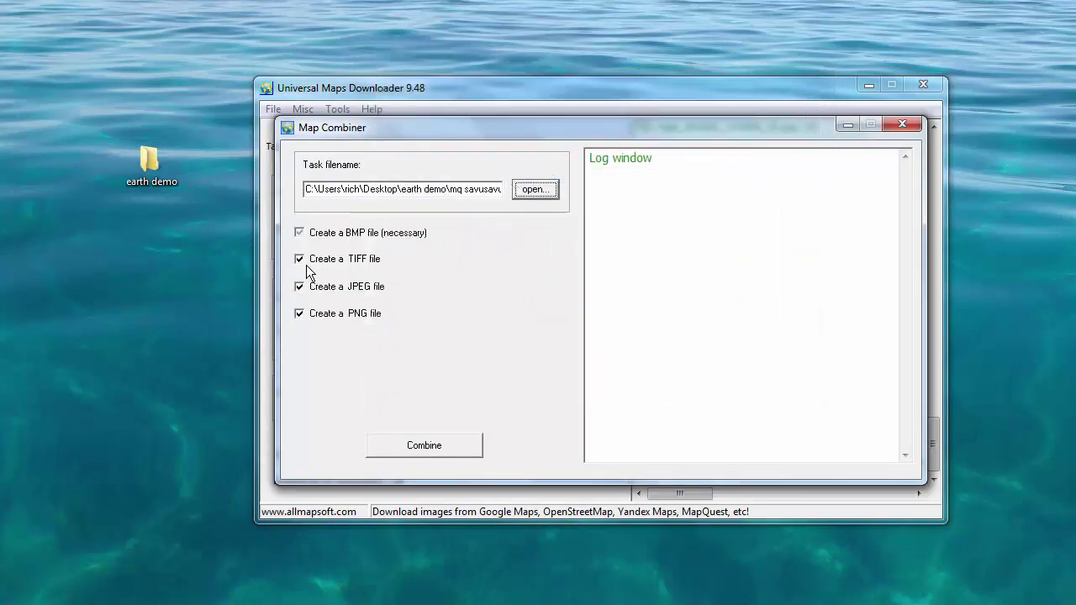
Step: Combine the tiles into mq savusavu.jpg without TIFF or PNG, then close both windows
{"action": "left_click", "coordinate": [301, 260]}
{"action": "left_click", "coordinate": [300, 314]}
{"action": "left_click", "coordinate": [420, 445]}
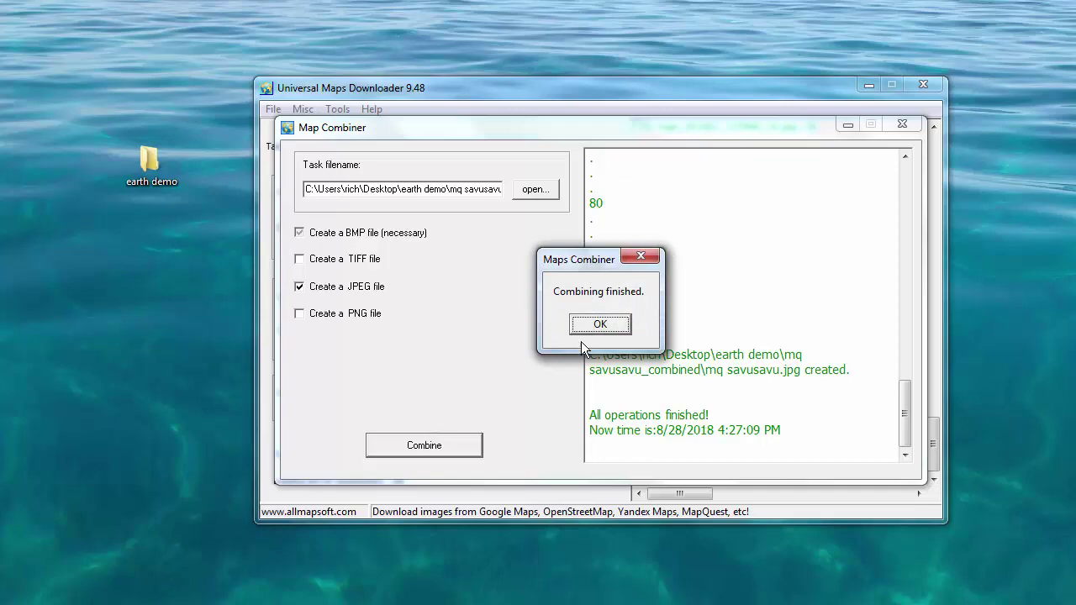
{"action": "left_click", "coordinate": [585, 327]}
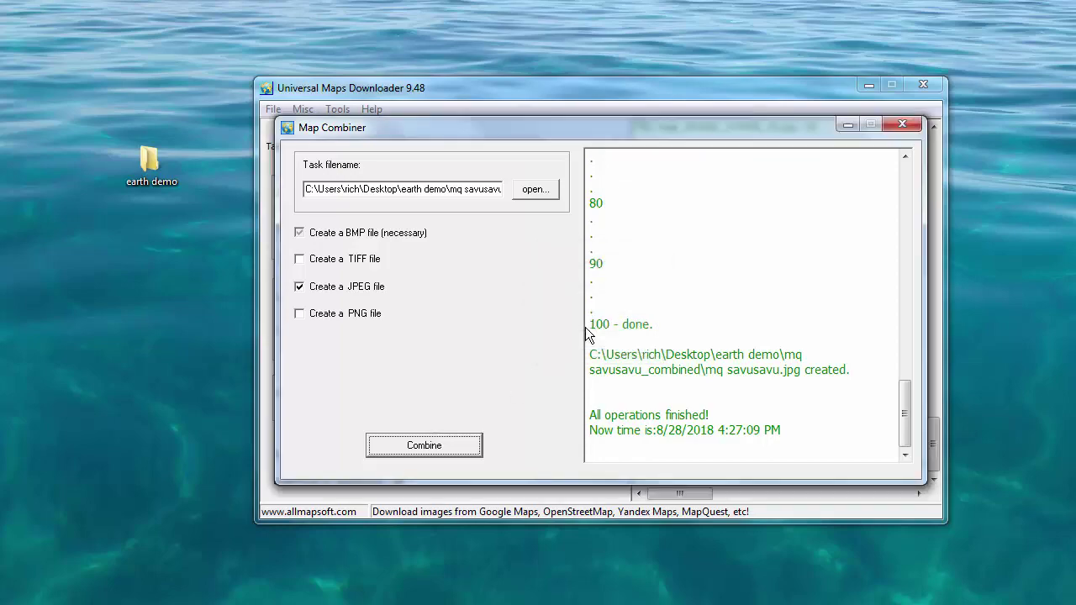
{"action": "left_click", "coordinate": [893, 124]}
{"action": "left_click", "coordinate": [923, 86]}
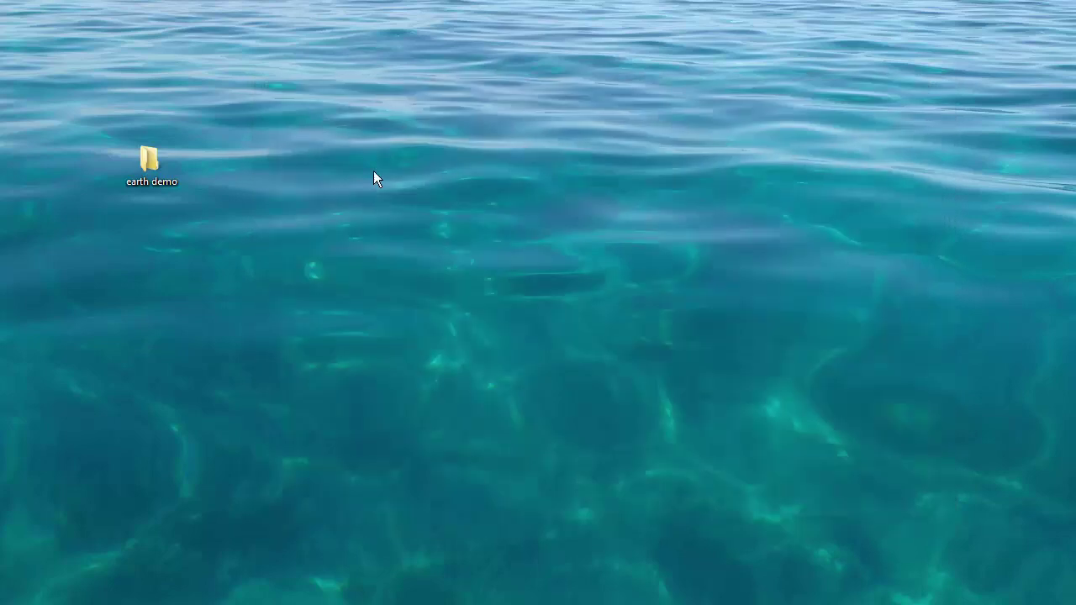
Step: Browse earth demo > mq savusavu_combined and preview the 3328 × 1536 mq savusavu.jpg harbour image
{"action": "double_click", "coordinate": [158, 175]}
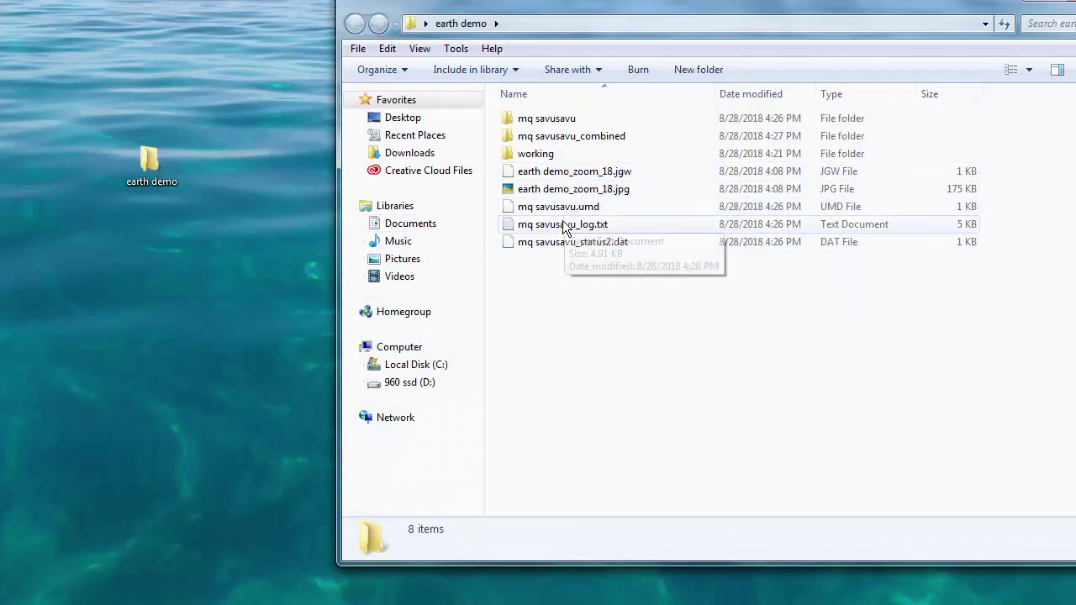
{"action": "double_click", "coordinate": [555, 138]}
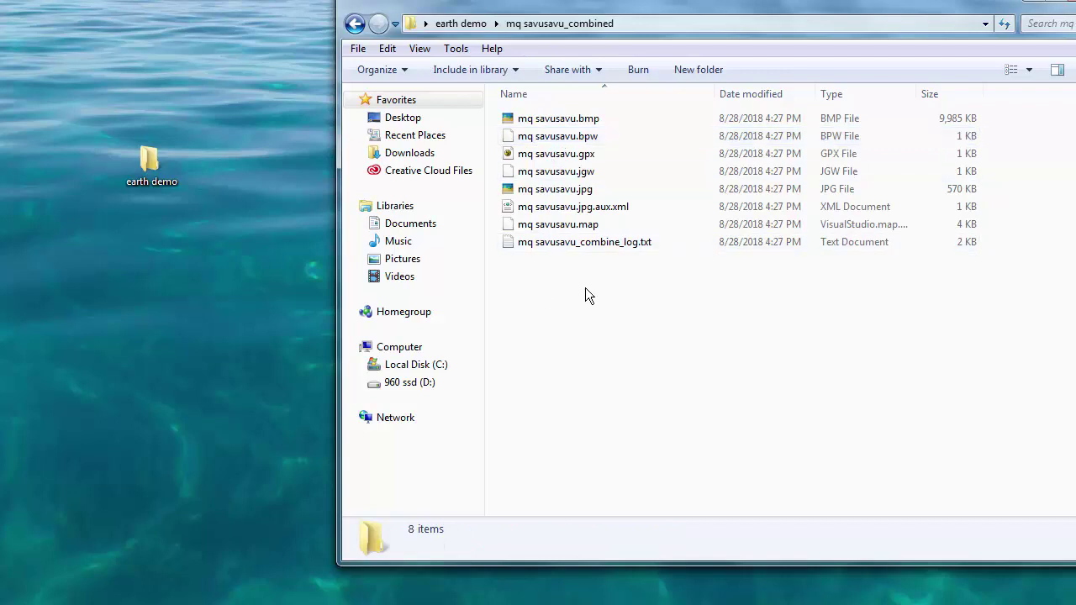
{"action": "left_click", "coordinate": [569, 190]}
{"action": "double_click", "coordinate": [567, 188]}
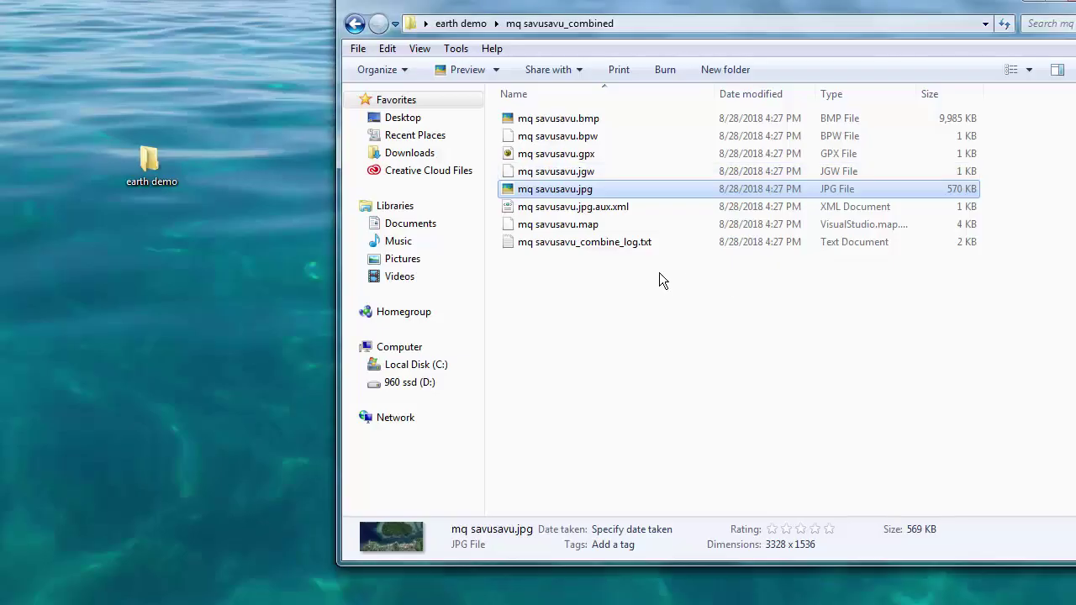
Step: Select the mq savusavu.jgw world file together with mq savusavu.jpg
{"action": "left_click", "coordinate": [559, 174]}
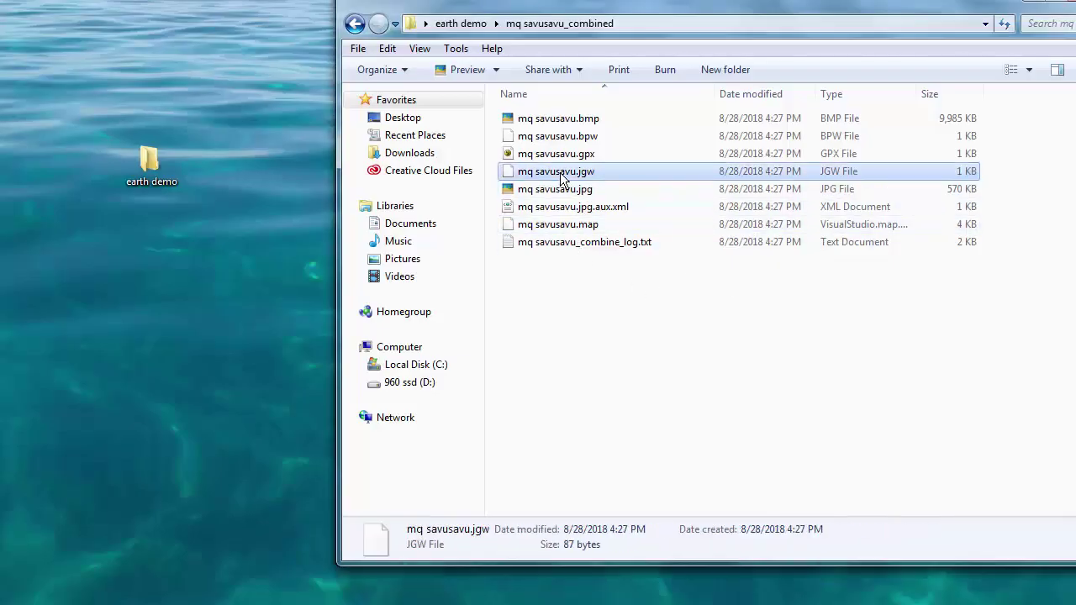
{"action": "left_click", "coordinate": [559, 191], "text": "ctrl"}
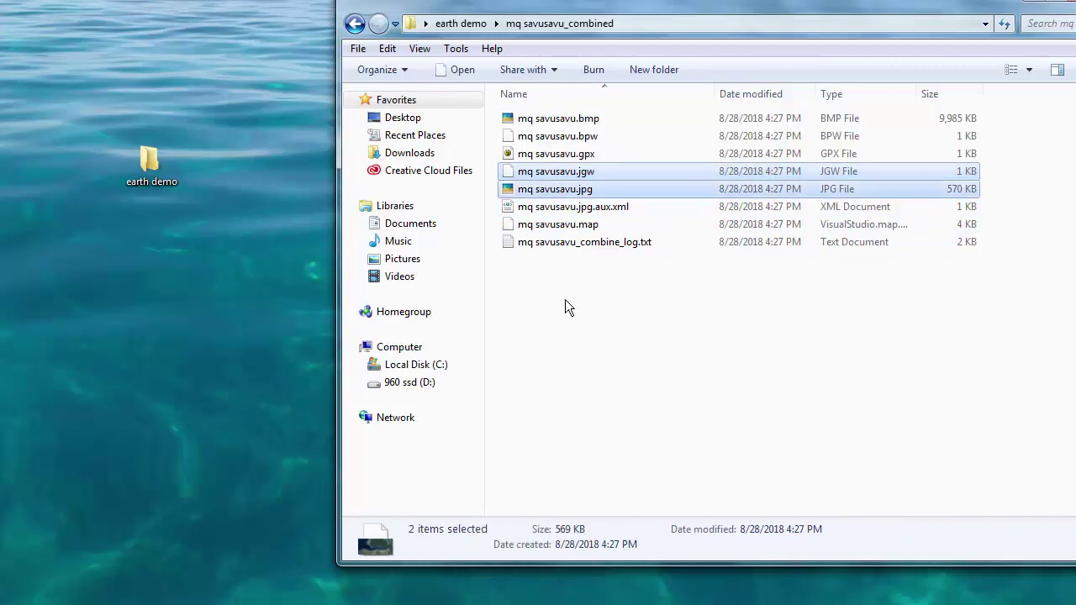